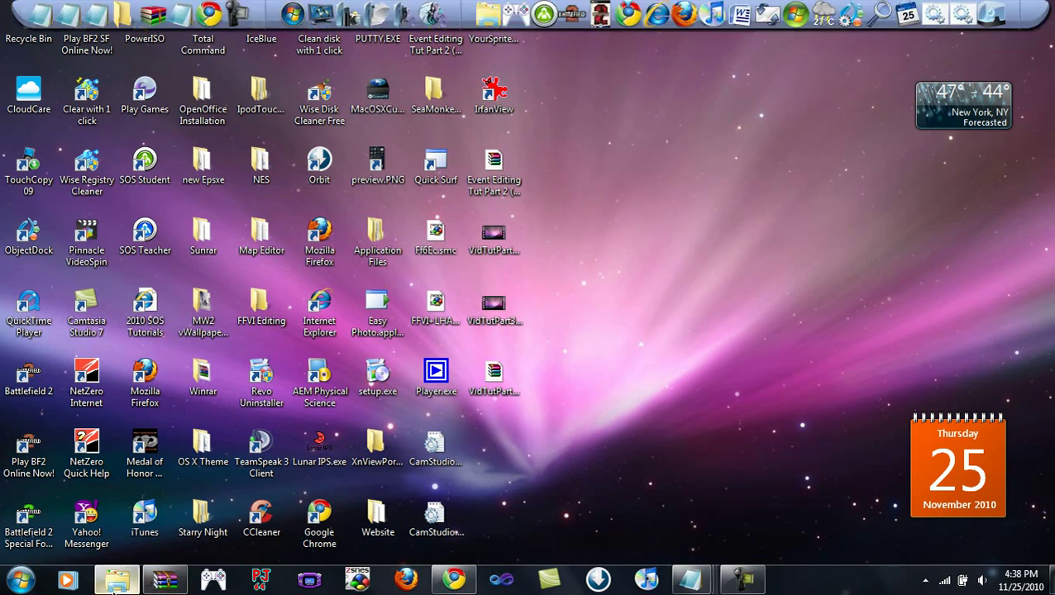
Step: Launch WindHex32.exe from the FFVI Editing WindHex folder and open the ROM Final Fantasy III 1.0.smc
click(116, 580)
double_click(364, 307)
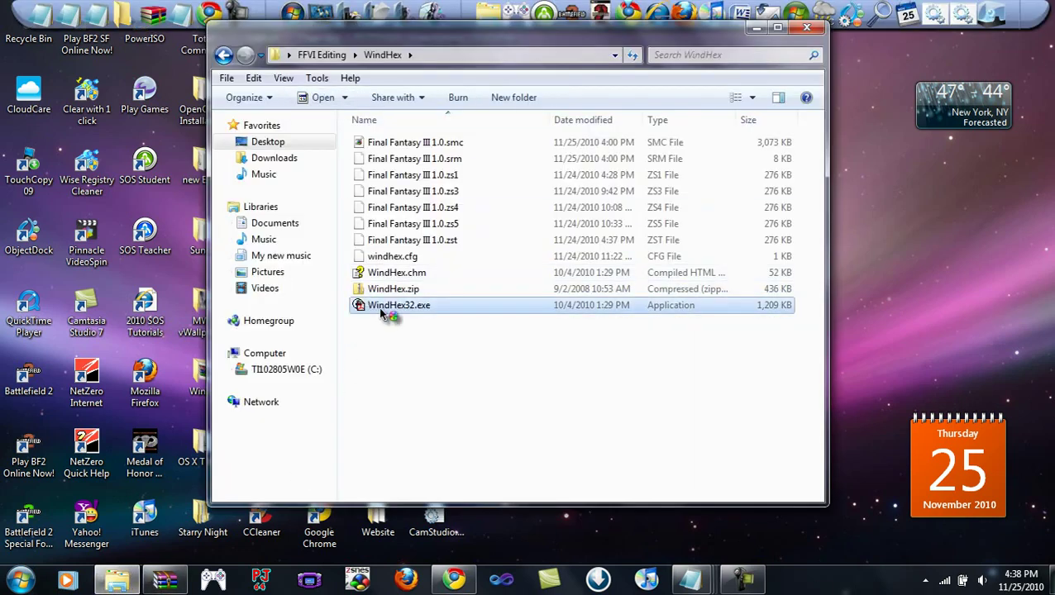
click(314, 201)
click(355, 223)
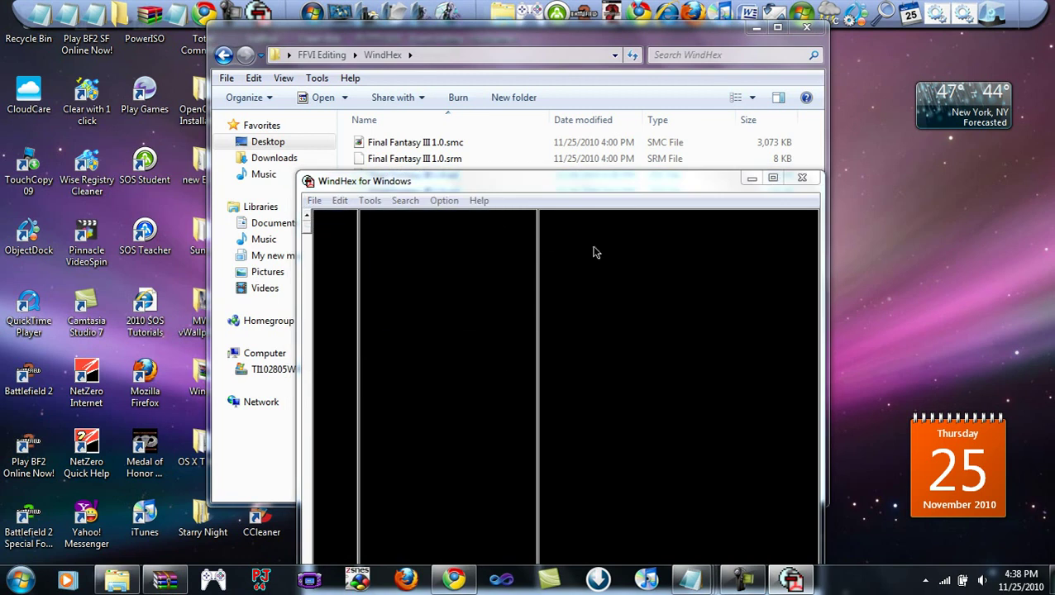
click(609, 161)
click(463, 216)
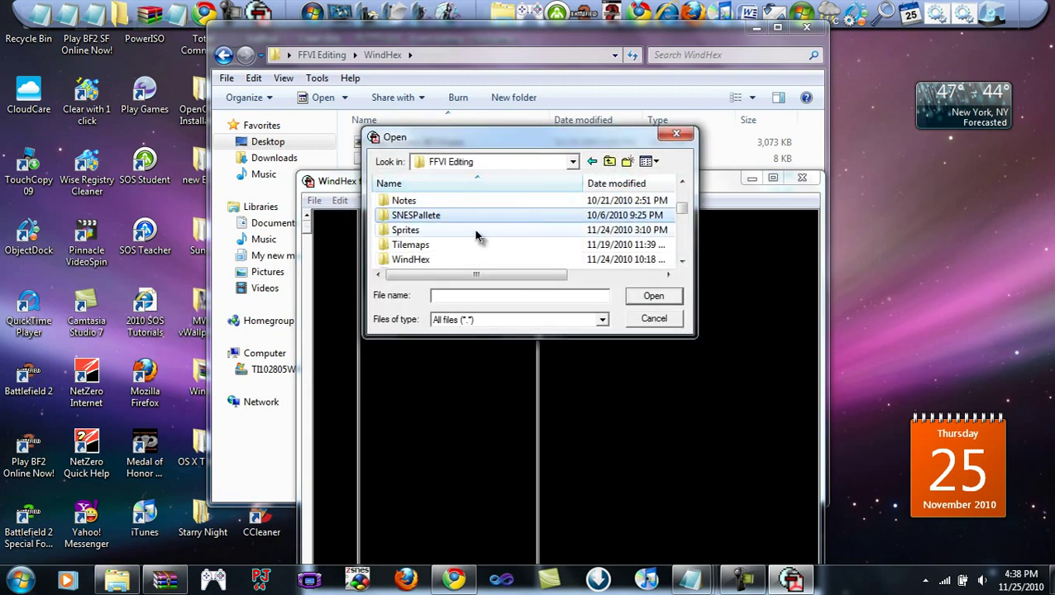
double_click(441, 259)
click(446, 245)
scroll(459, 245, down, 2)
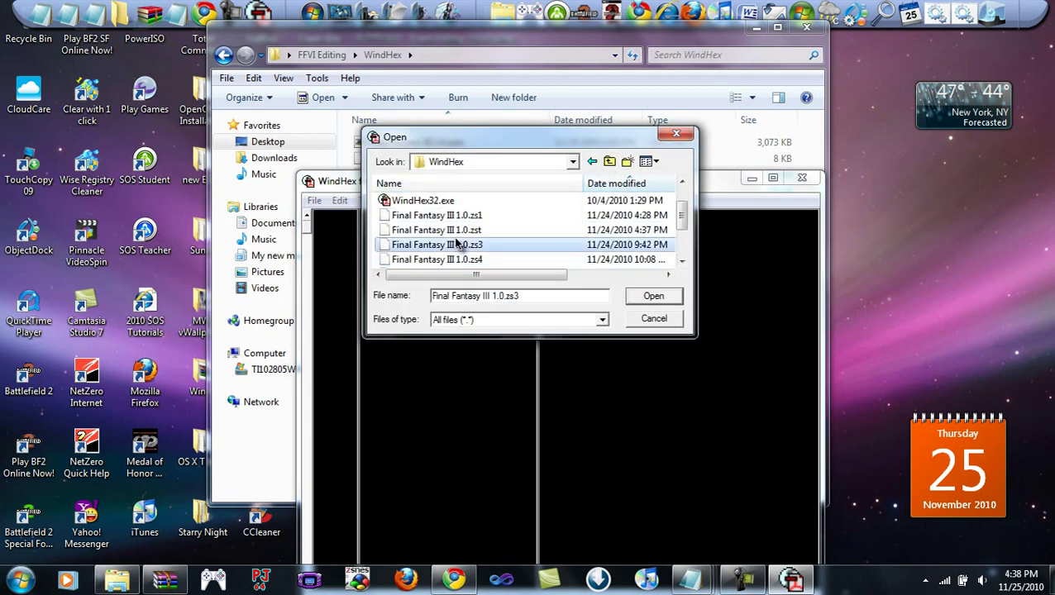
double_click(470, 245)
Step: Display the offsets in SNES HiROM format and set the Goto Offset address format to SNES HiROM
click(444, 200)
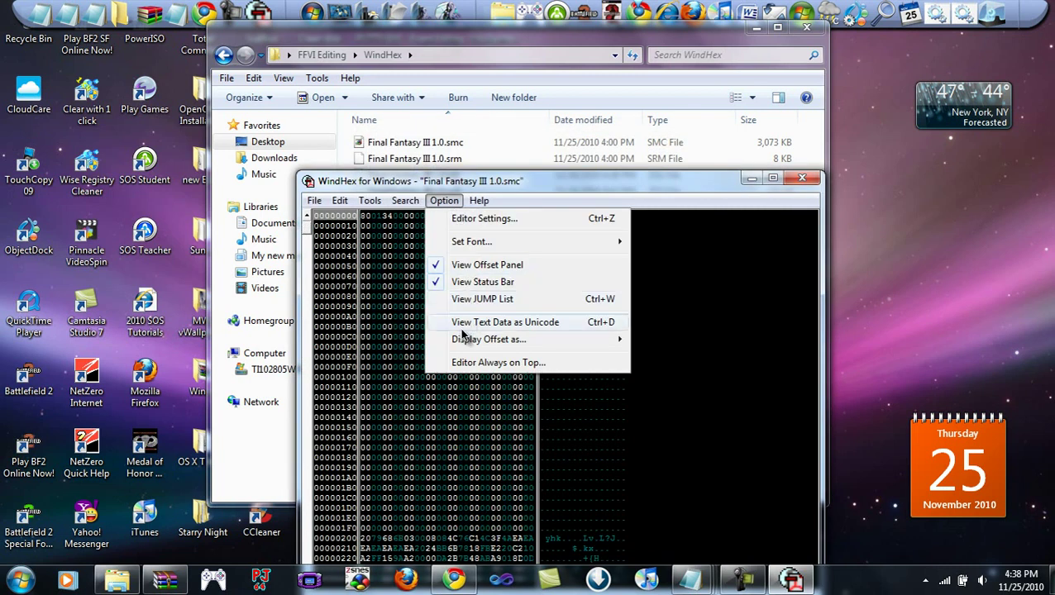
mouse_move(465, 343)
click(681, 390)
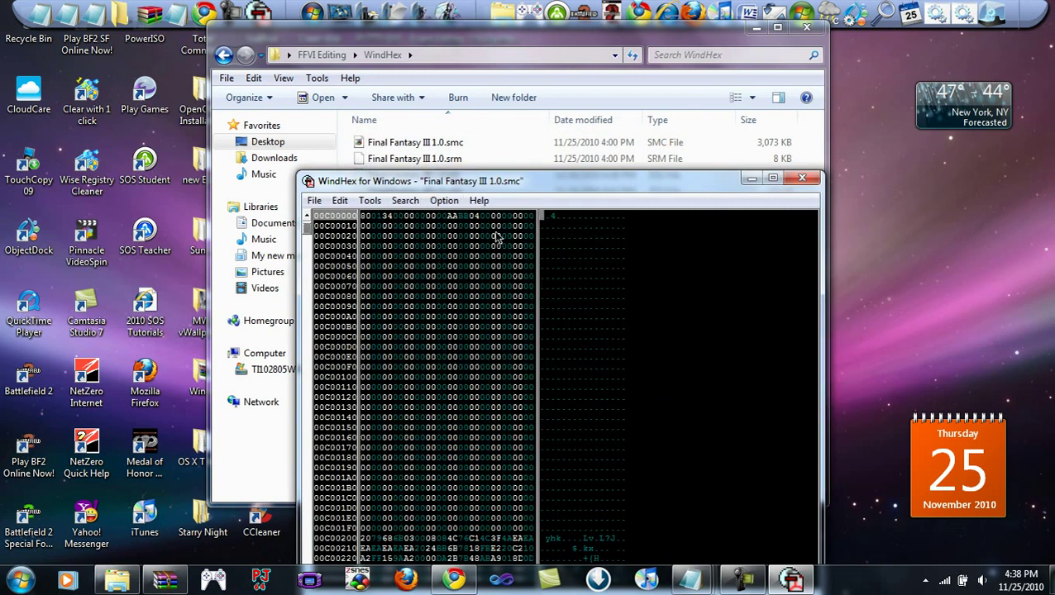
key(ctrl+g)
click(579, 345)
click(535, 344)
drag(542, 186, 418, 145)
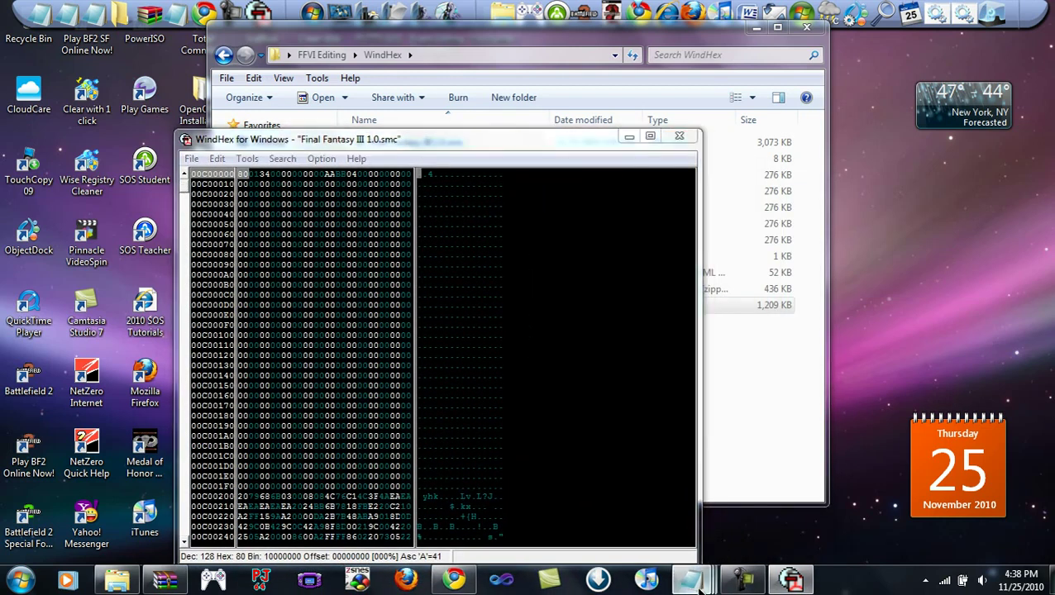
Step: Switch to EventScriptTxt.txt in Notepad and search upward for "there's the town"
mouse_move(689, 579)
click(662, 511)
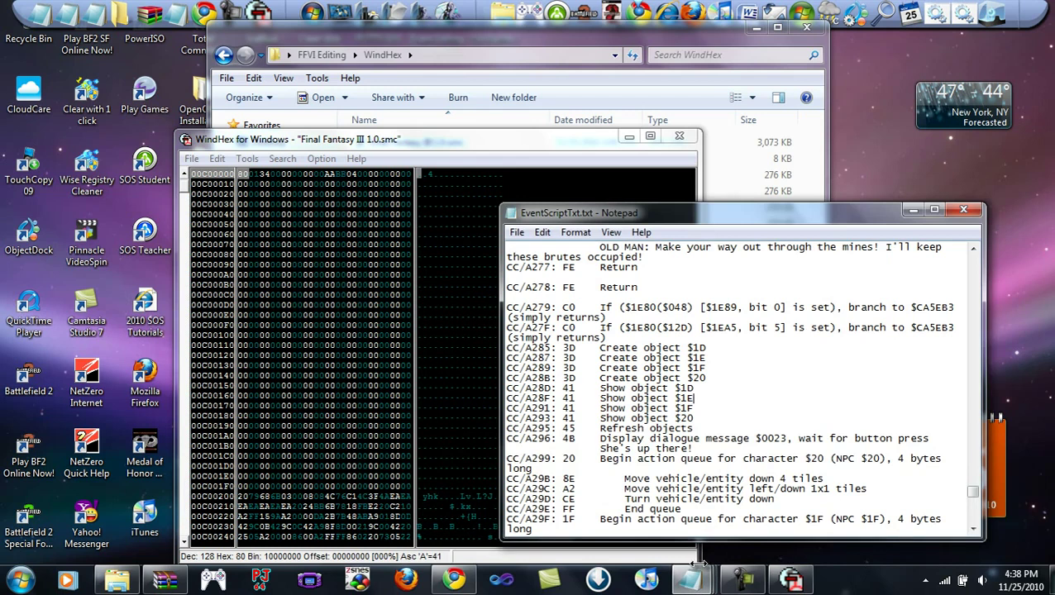
click(767, 522)
key(ctrl+f)
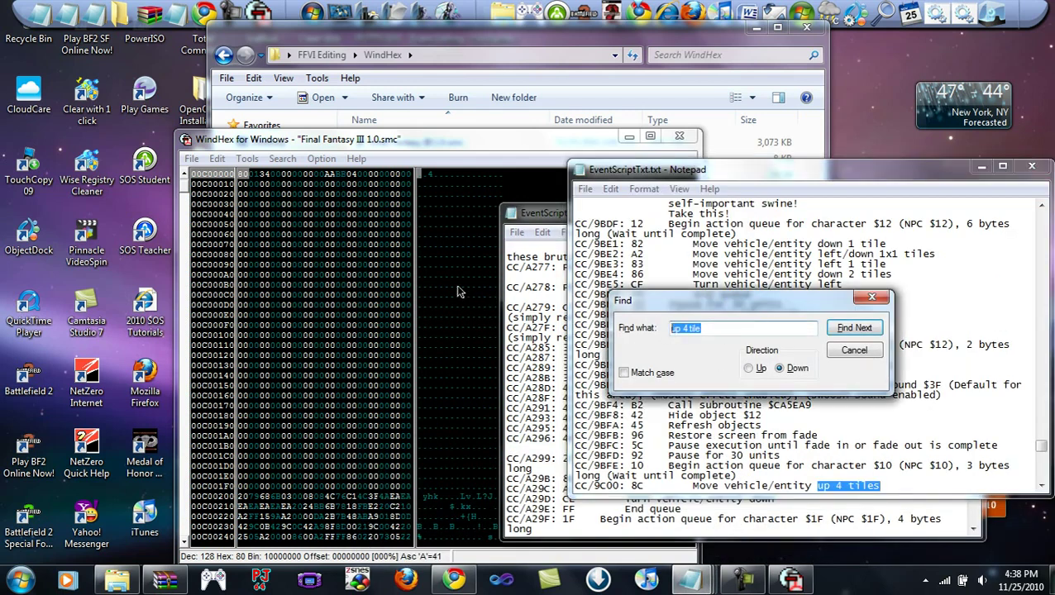
text(there's the t)
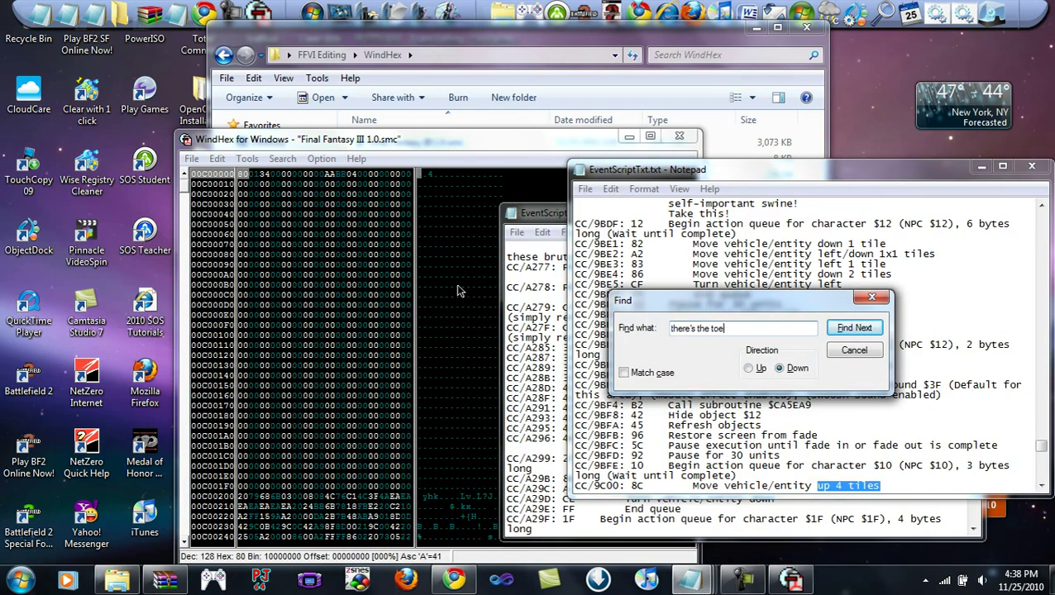
text(own)
key(Return)
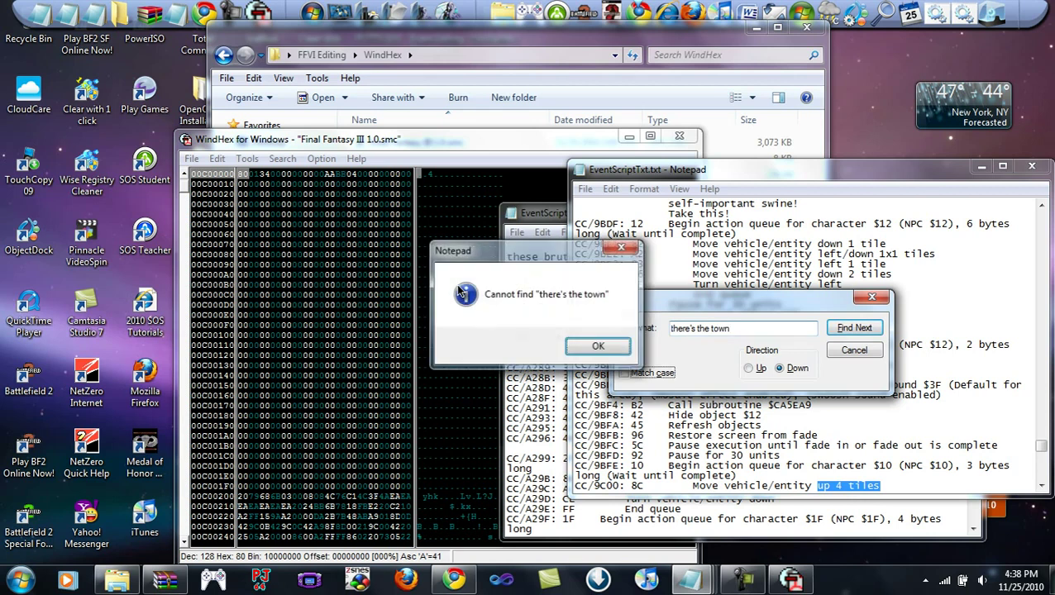
key(Return)
key(alt+u)
key(Return)
key(Escape)
scroll(740, 351, up, 3)
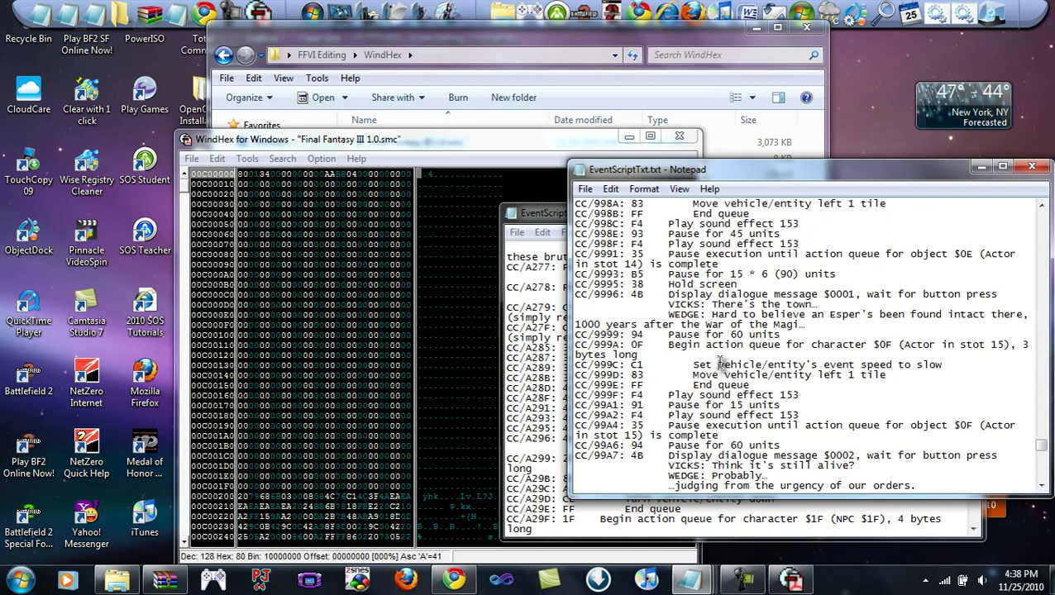
Step: Take address CC/9996 of dialogue message $0001 from the script and jump to that offset in WindHex without the slash
scroll(740, 351, up, 4)
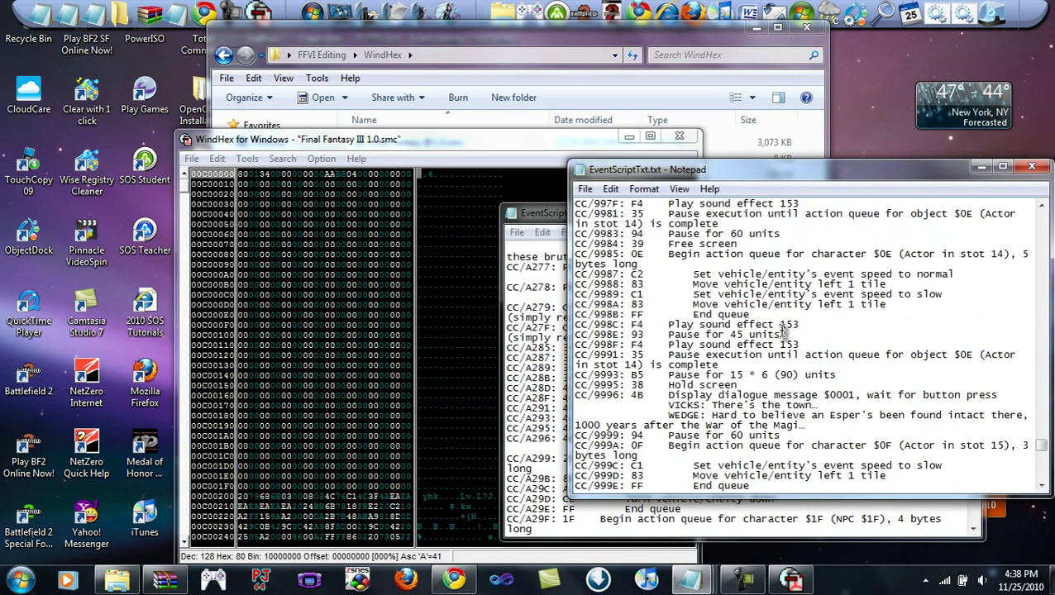
scroll(776, 423, down, 1)
drag(754, 419, 703, 400)
click(750, 425)
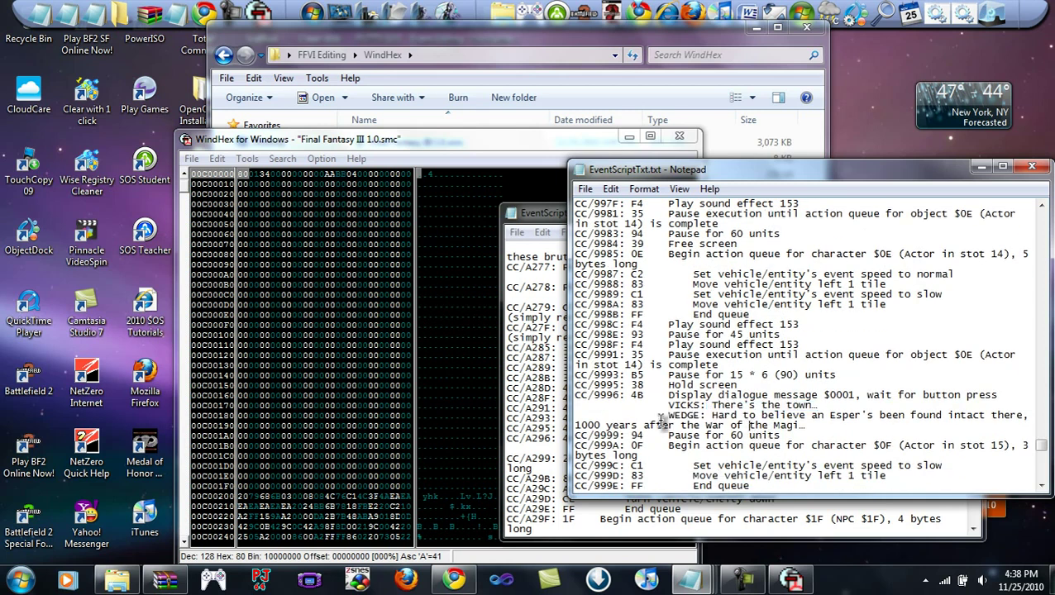
click(644, 396)
drag(622, 395, 575, 396)
click(392, 150)
key(alt+g)
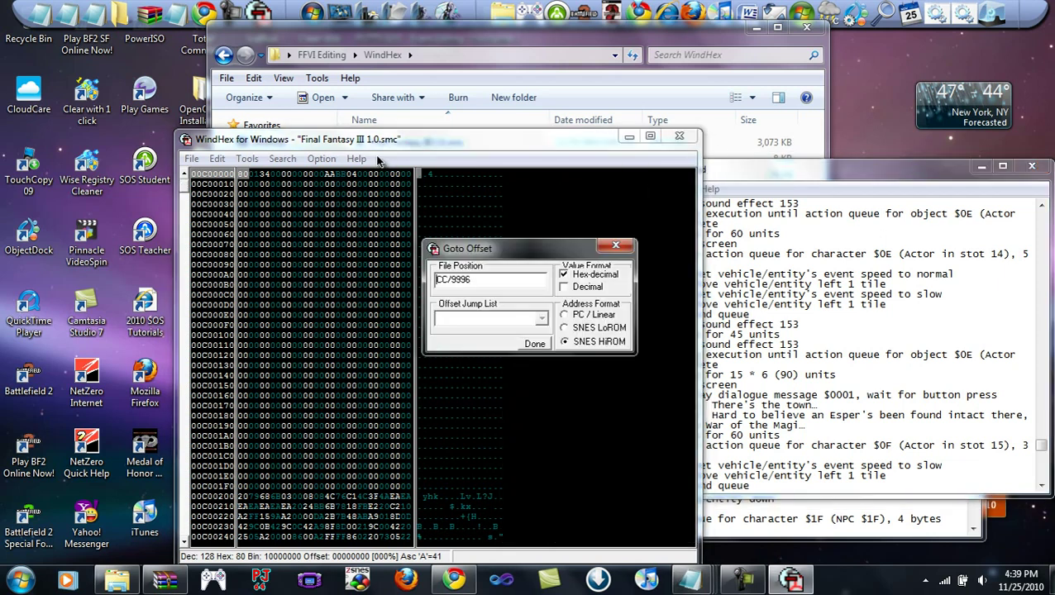
key(Delete)
key(Right)
key(Delete)
key(Return)
Step: Search the ROM's hex data for 4B01, checking it against the display command for dialogue message $0001 in the script
key(ctrl+f)
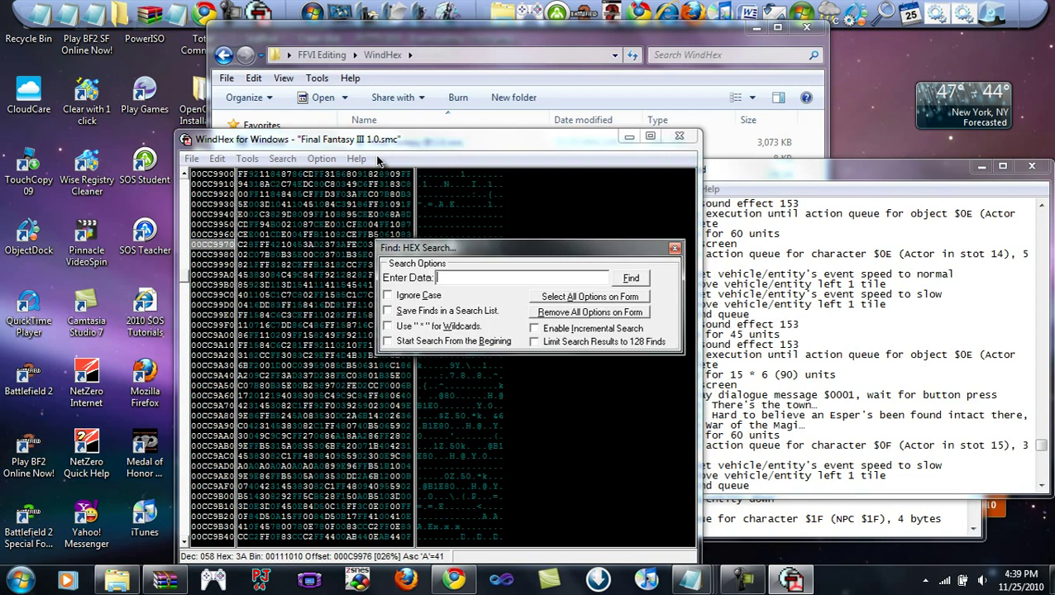
text(4B01)
click(794, 401)
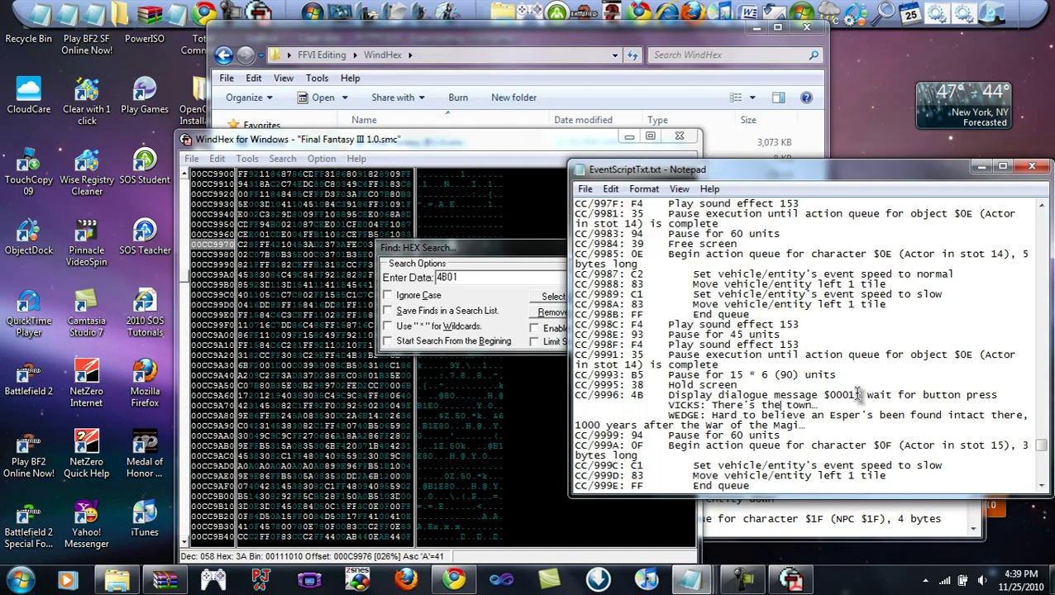
drag(474, 253, 320, 247)
click(786, 366)
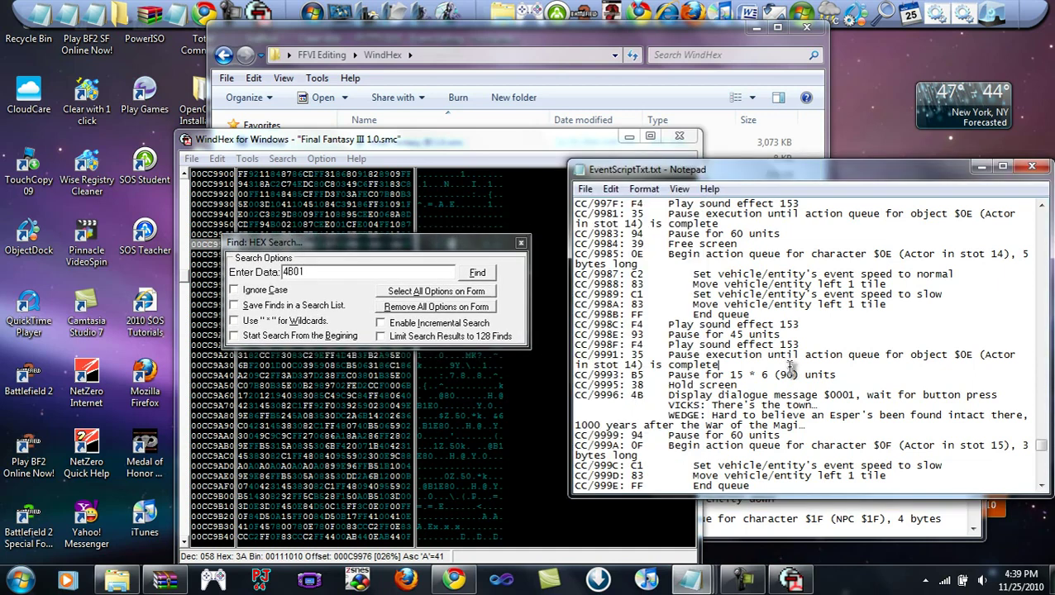
drag(860, 395, 837, 395)
click(851, 395)
click(331, 271)
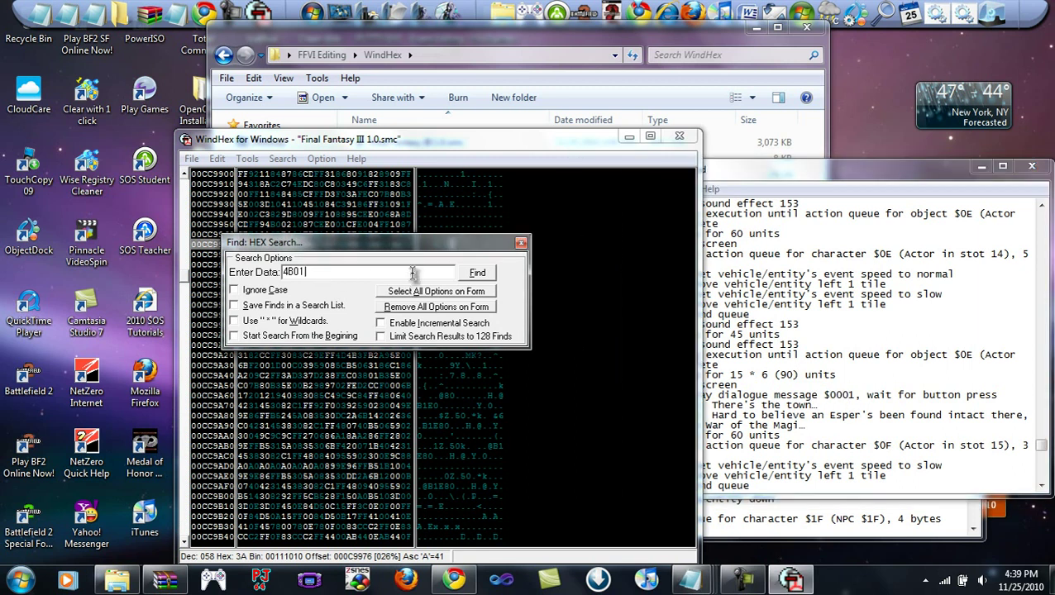
key(Return)
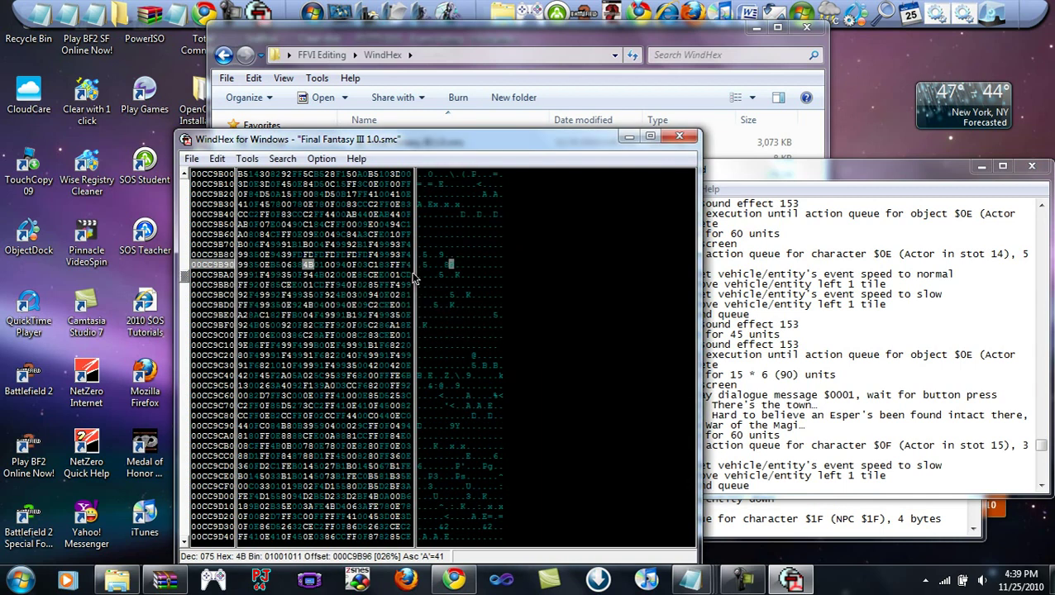
Step: Change the byte following 4B 01 at offset 000C9B98 to 40
key(Right)
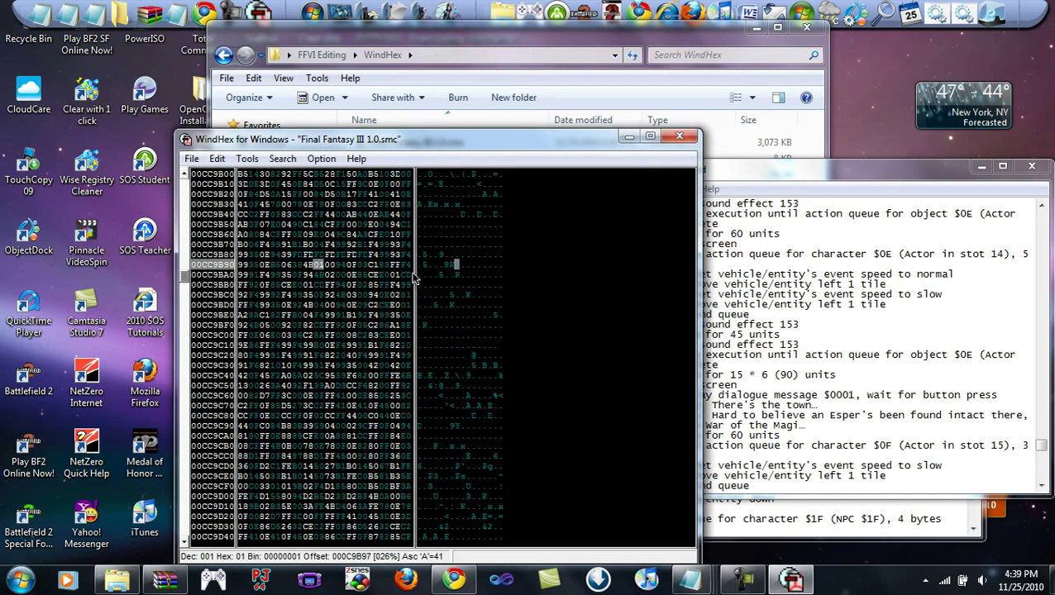
key(Left)
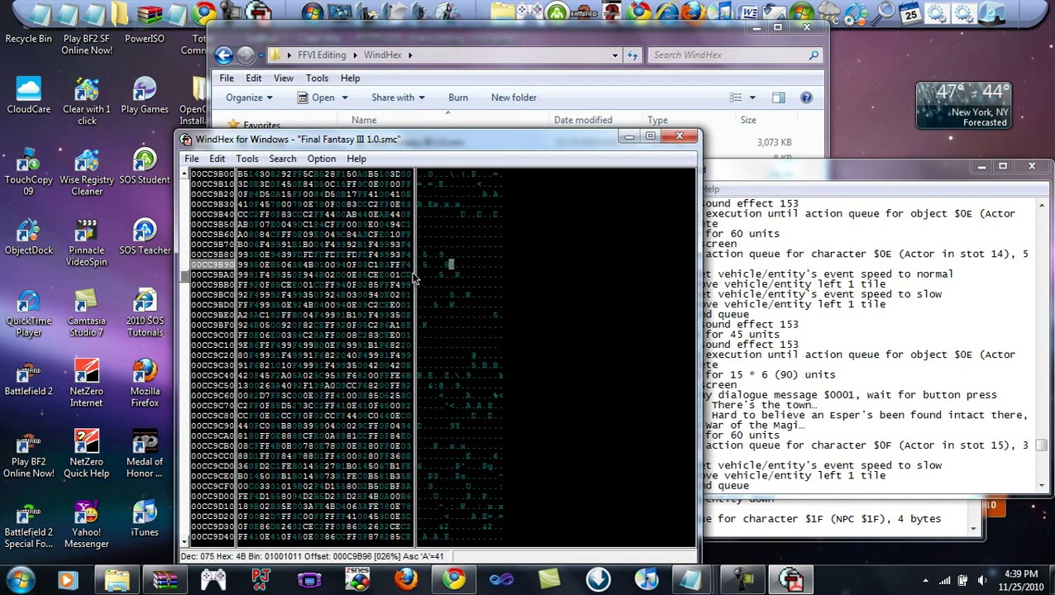
key(Right)
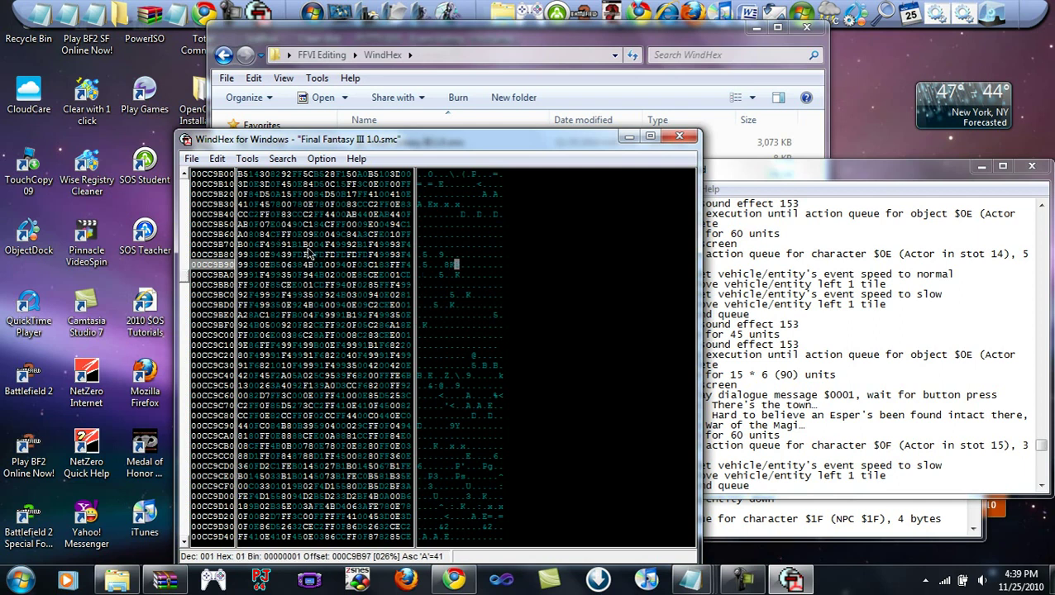
key(Right)
key(Left)
key(Right)
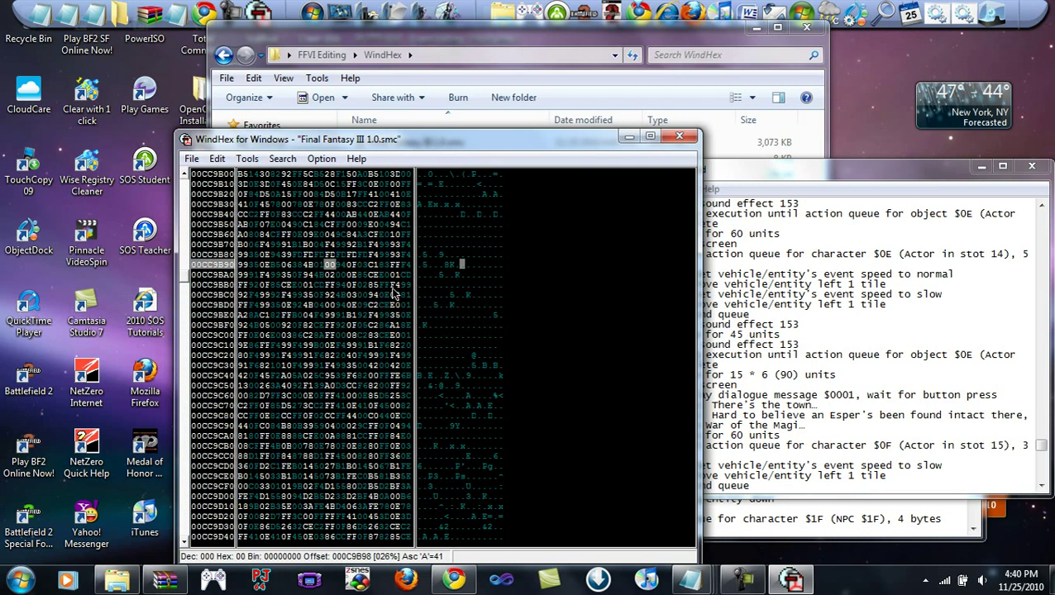
text(04)
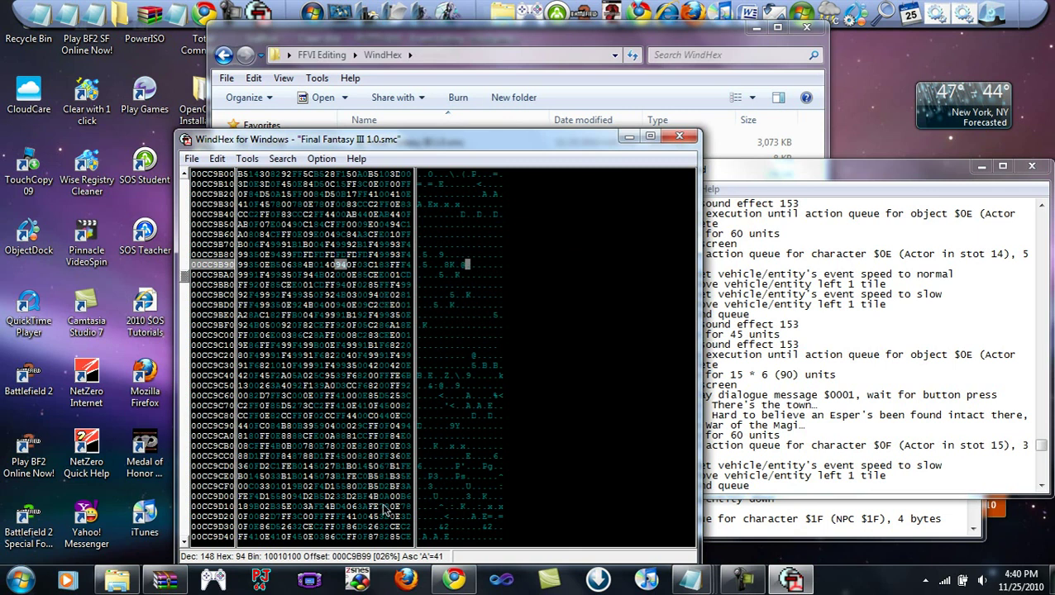
click(757, 583)
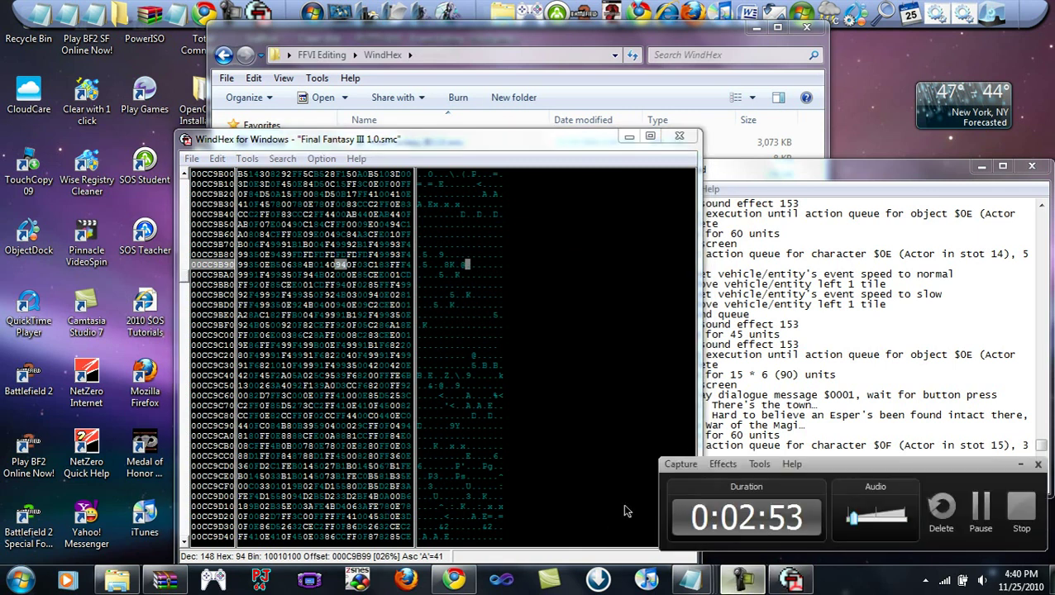
click(339, 274)
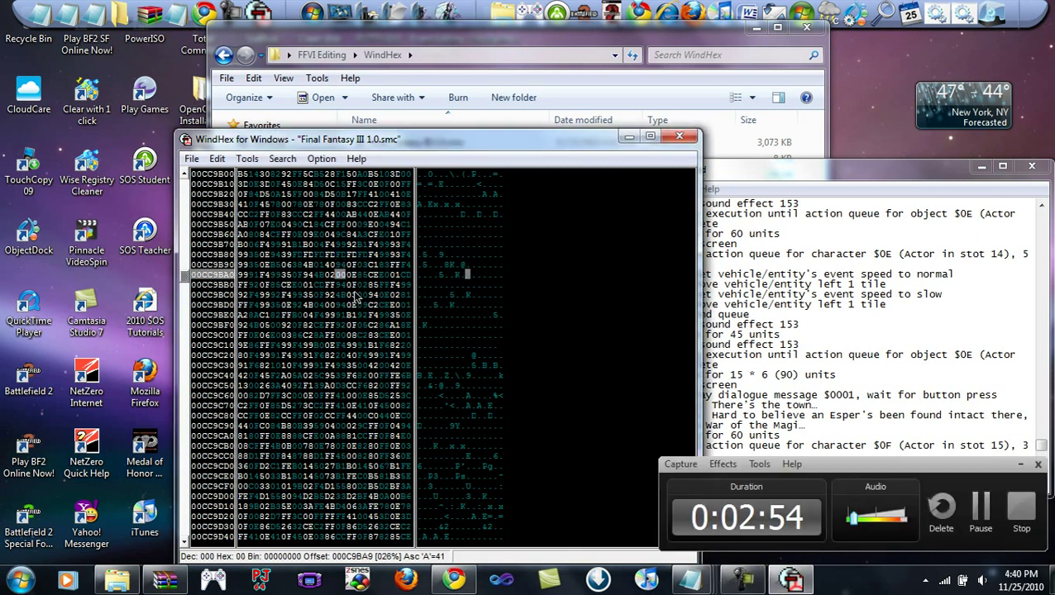
click(1020, 465)
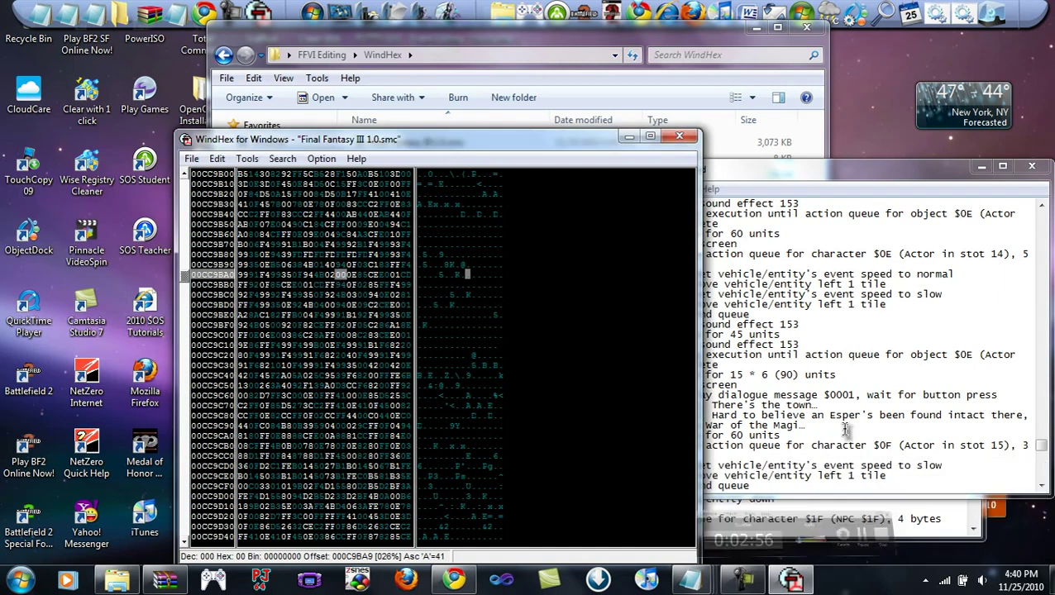
Step: Check the edited byte against the following dialogue command and save the modified ROM
click(322, 275)
click(335, 275)
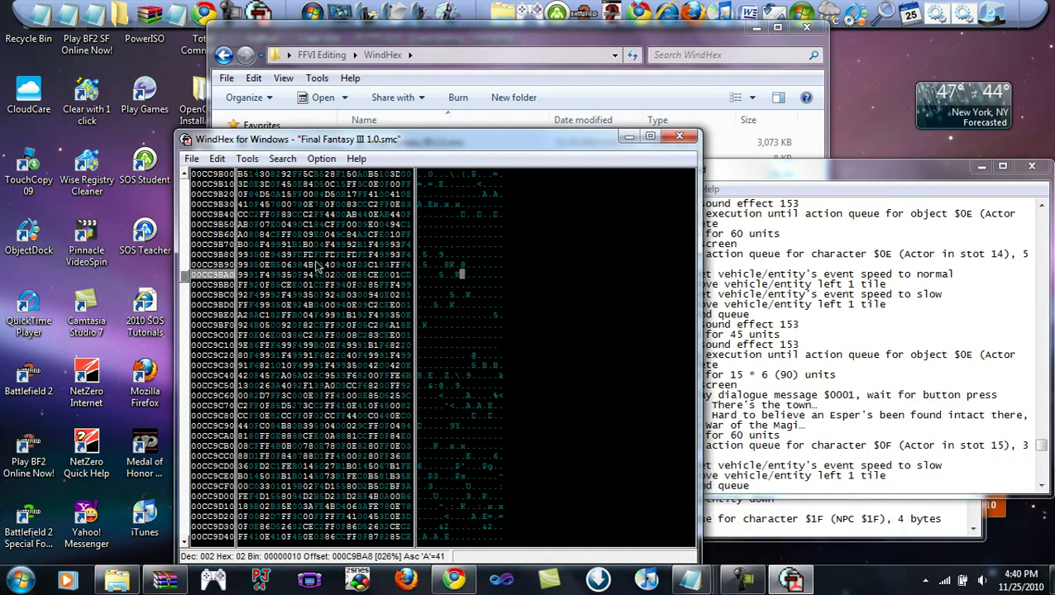
key(Up)
key(ctrl+s)
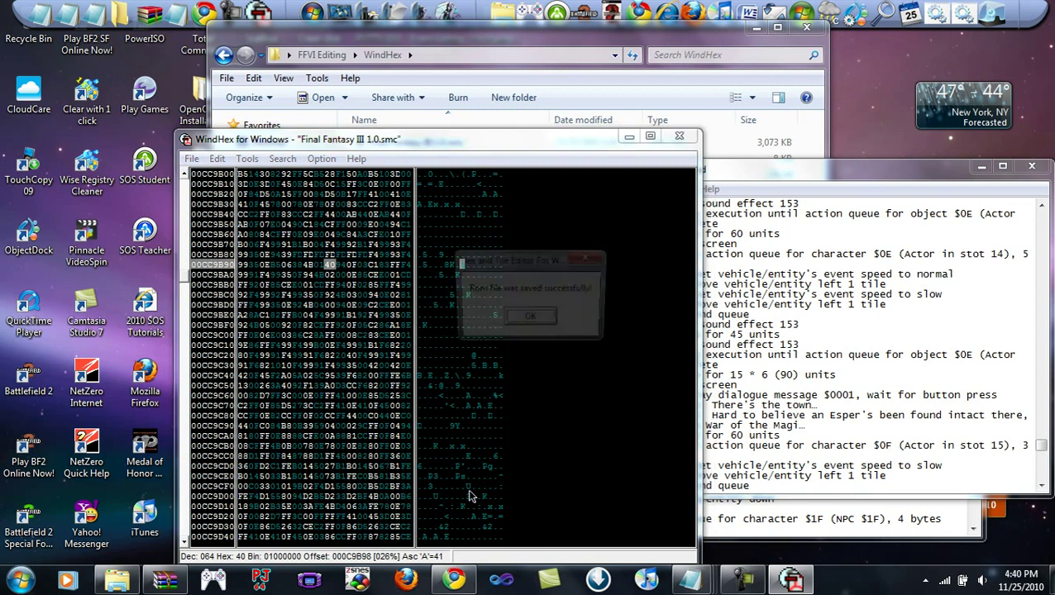
click(530, 317)
Step: Launch the ZSNES emulator and load the modified Final Fantasy III ROM
click(357, 579)
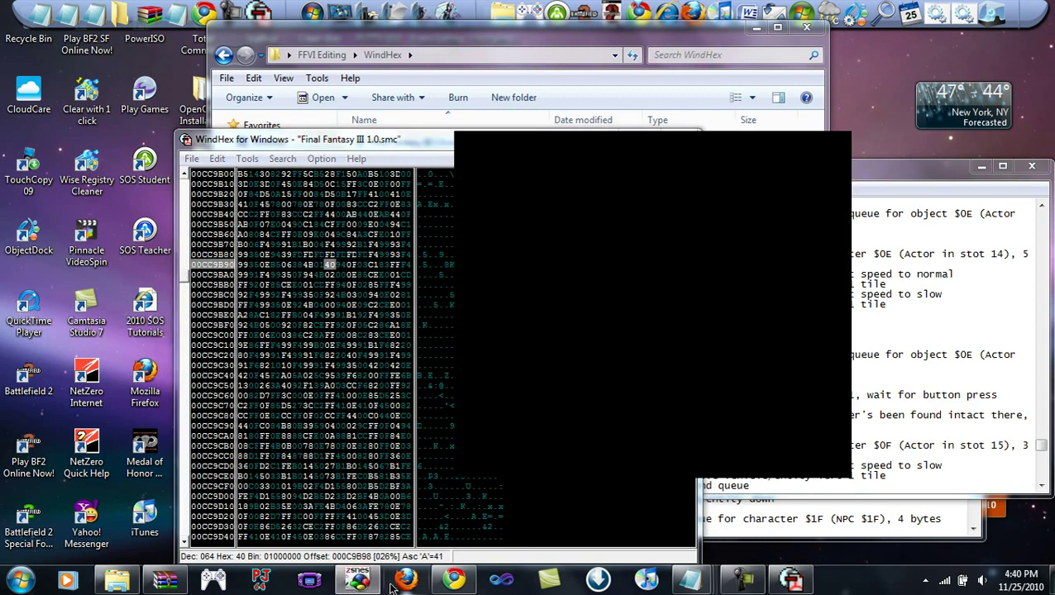
key(Escape)
key(Up)
key(Up)
key(Return)
key(Right)
key(Left)
key(Down)
key(Return)
key(Up)
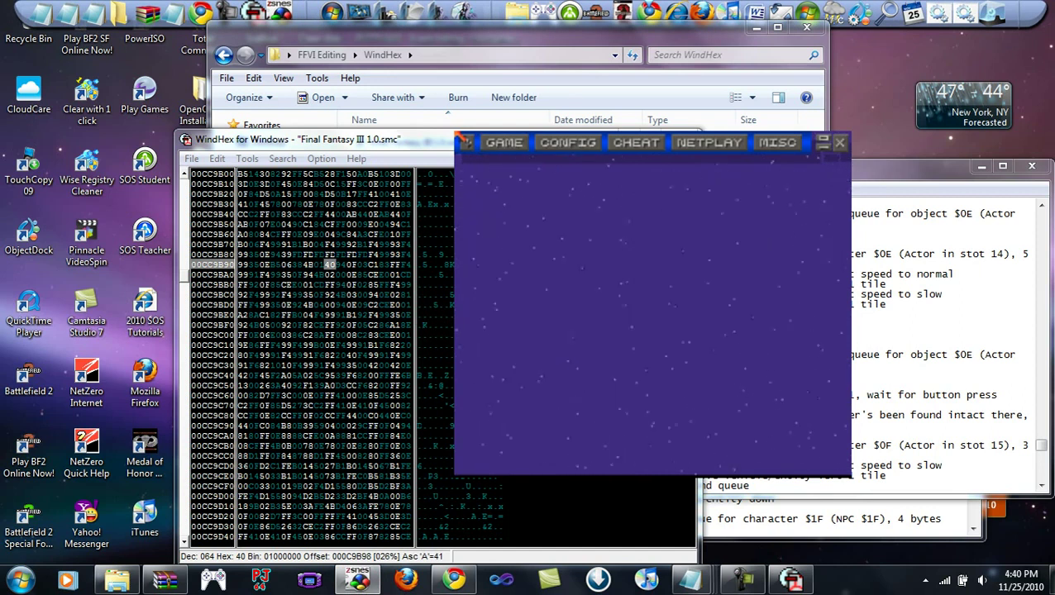
key(Return)
key(Escape)
key(Up)
key(Up)
key(Return)
key(Left)
key(Down)
key(Left)
key(Up)
key(Return)
key(Up)
key(Return)
key(Return)
Step: Open a saved game state in ZSNES and run the scene with the "There's the town" dialogue
key(Escape)
key(Up)
key(Escape)
key(Escape)
key(Return)
key(Right)
key(Escape)
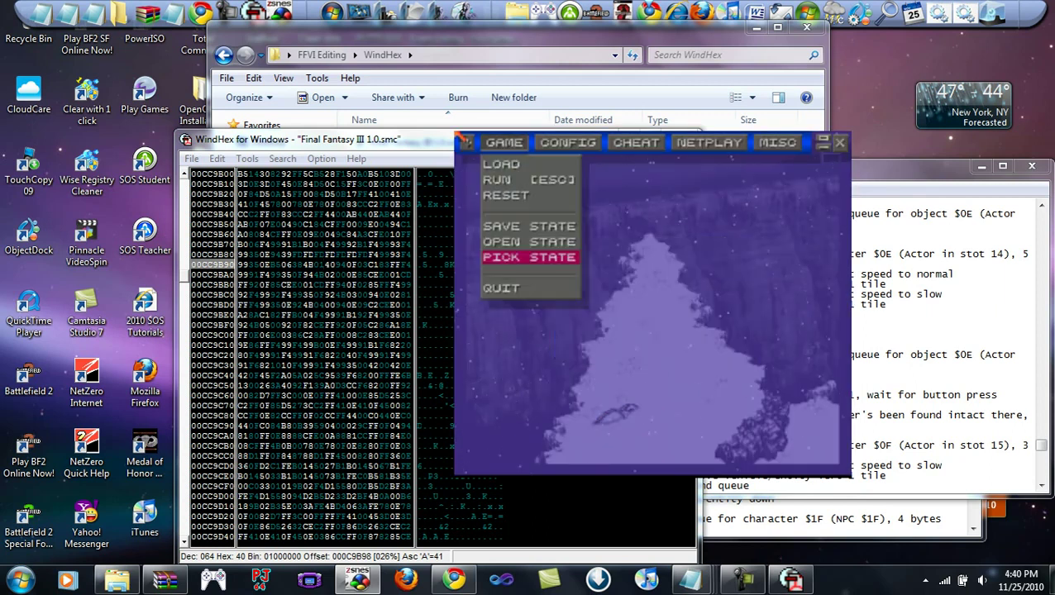
key(Up)
key(Return)
key(Return)
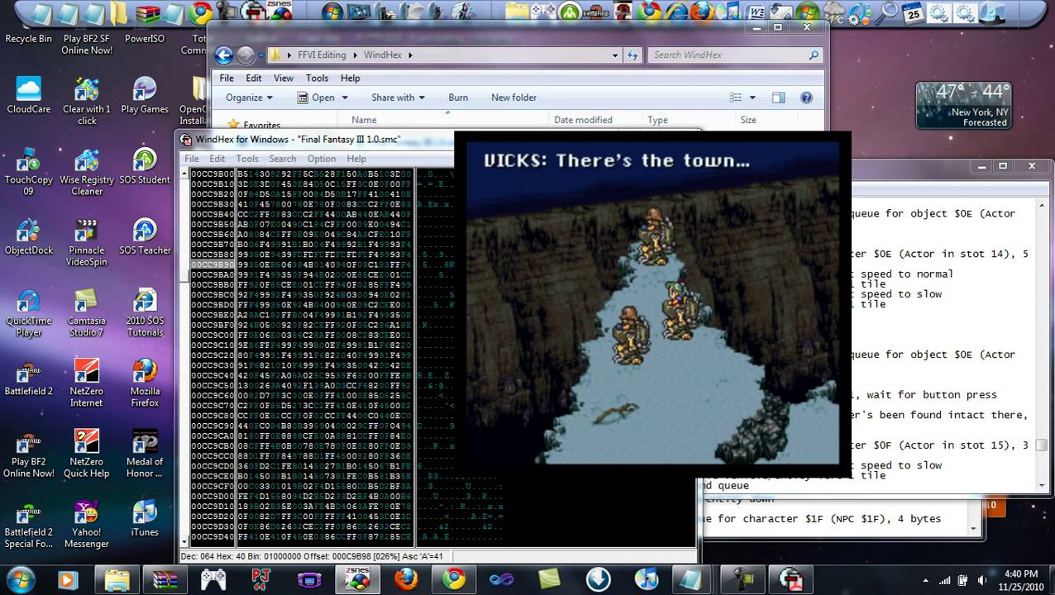
Step: Quit the emulator and return to the hex editor
key(Escape)
key(Up)
key(Return)
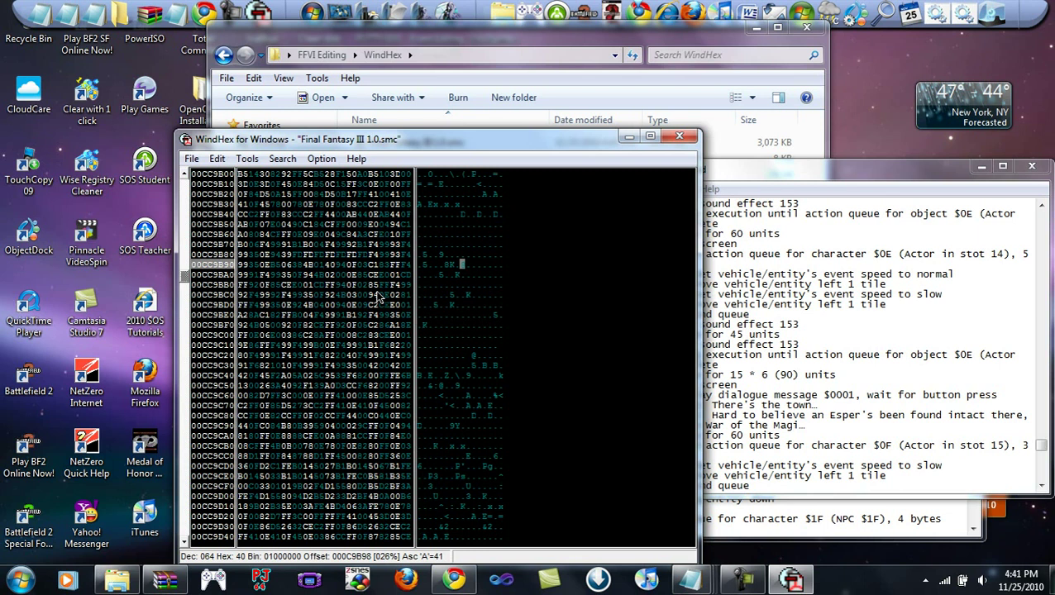
Step: Set the dialogue command's byte at offset 000C9B98 back to 00 and save the ROM
key(ctrl+s)
key(Return)
text(0)
key(ctrl+s)
key(Return)
Step: Check the list of things to cover in the untitled notes and return to the event script
click(691, 579)
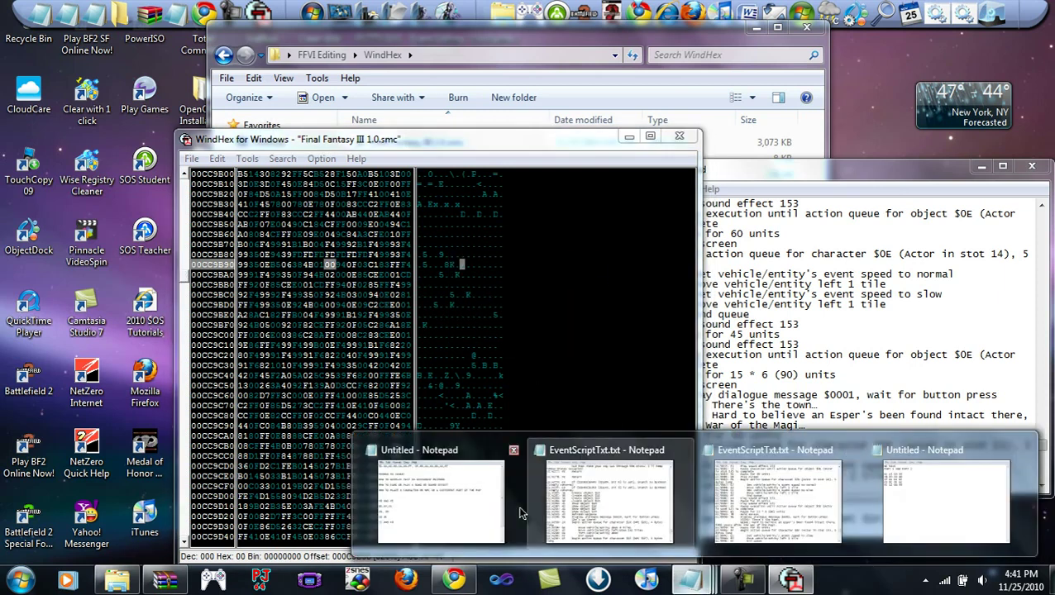
click(508, 514)
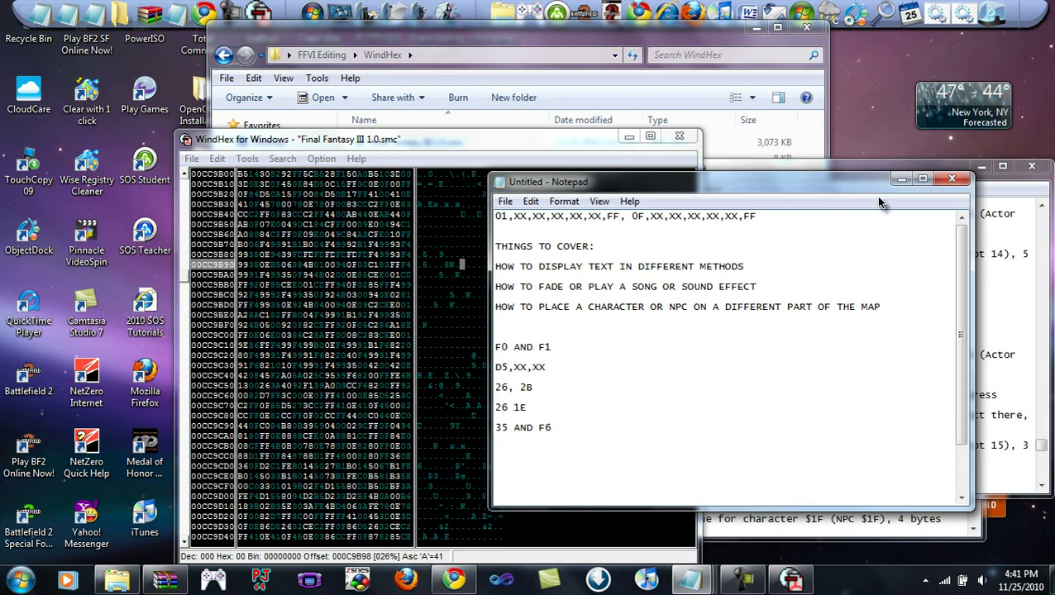
click(900, 179)
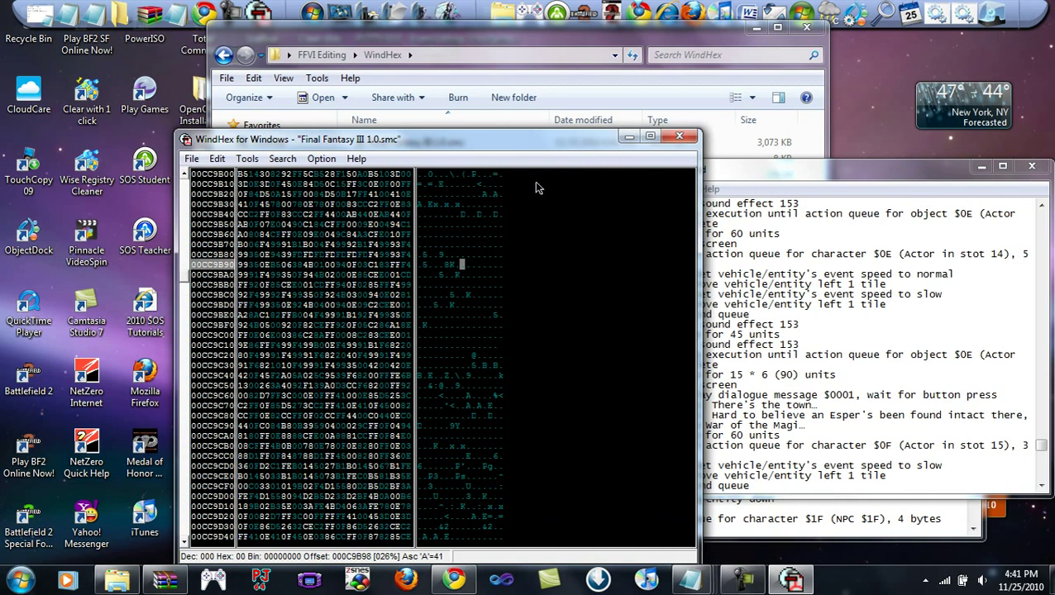
click(792, 299)
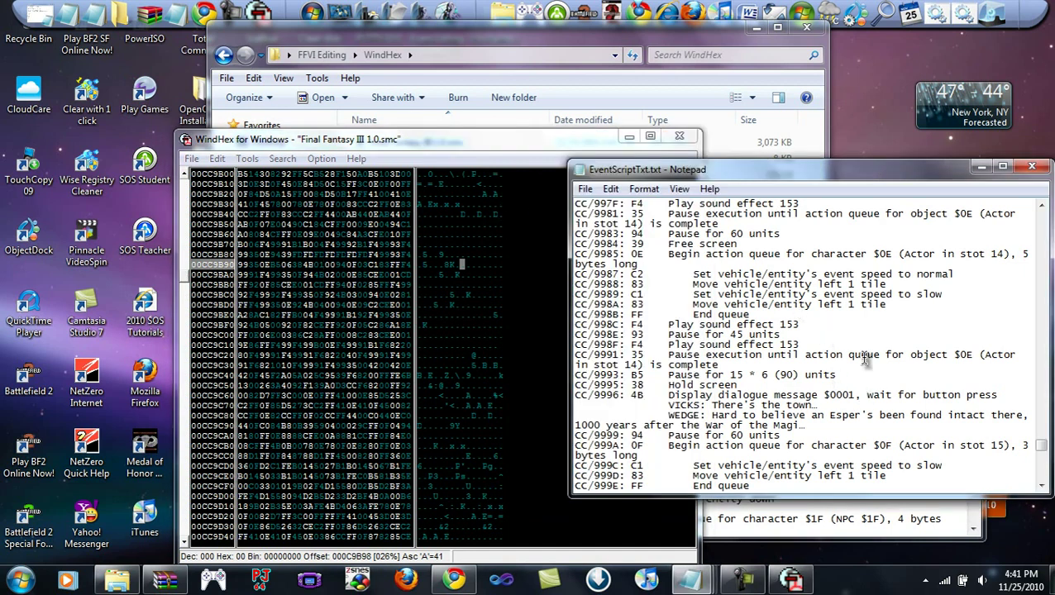
Step: Change the "F0 AND F1" line in the untitled notes to "F0,F1, AND F4"
mouse_move(698, 581)
click(683, 496)
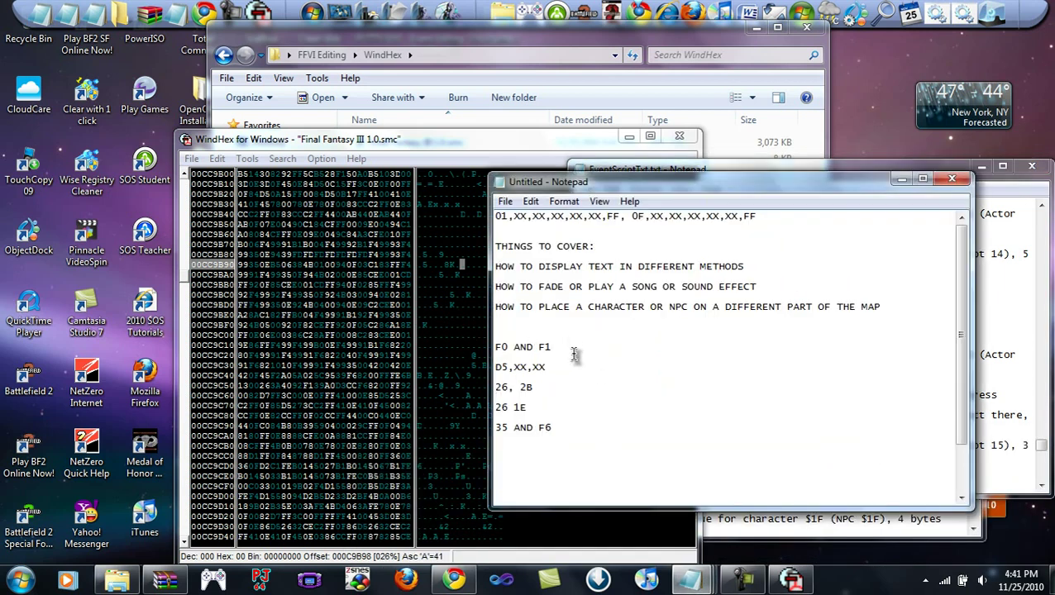
click(565, 348)
key(BackSpace)
key(BackSpace)
key(BackSpace)
key(BackSpace)
key(BackSpace)
key(BackSpace)
key(BackSpace)
text(,F1, AND 54)
key(BackSpace)
key(BackSpace)
text(F4)
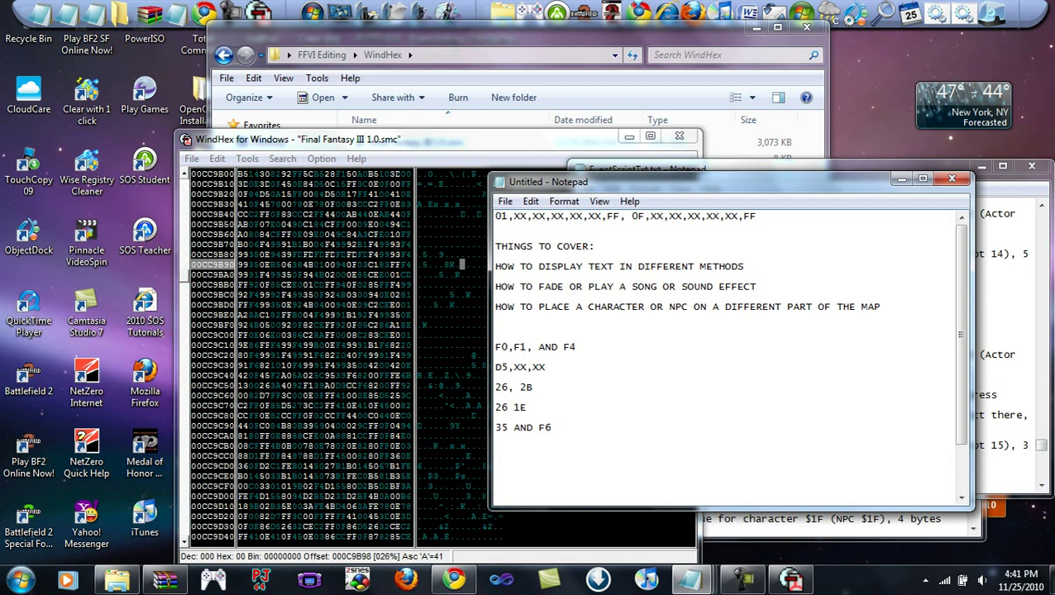
Step: Go through the song and sound effect codes F0, F1 and F4 in the notes and minimize them
drag(508, 347, 496, 351)
click(500, 351)
click(521, 348)
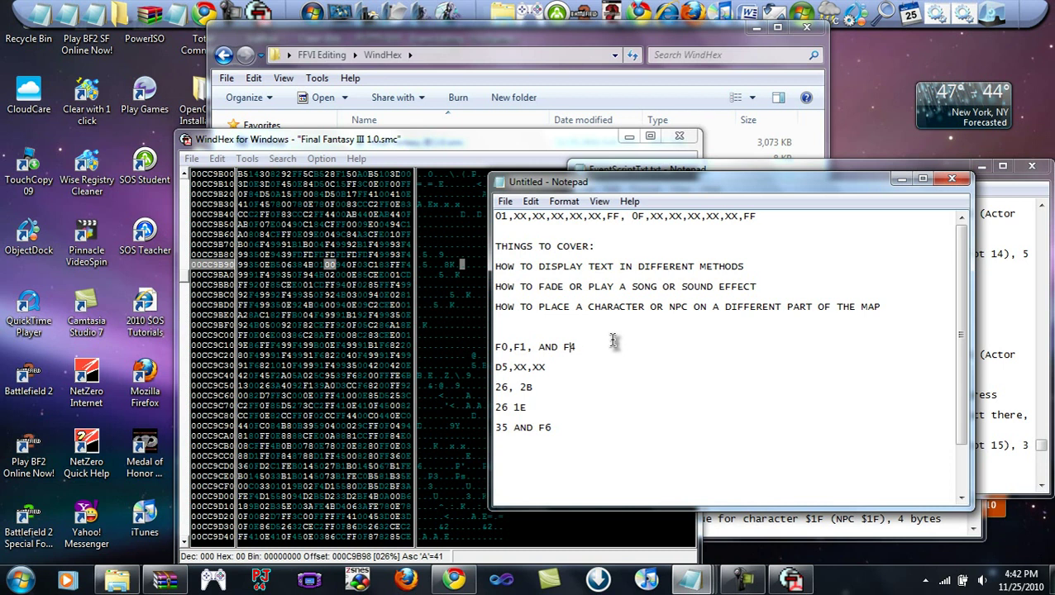
key(Left)
key(Left)
key(Left)
key(Left)
key(Left)
key(Left)
key(Left)
key(Left)
key(Left)
key(Right)
click(902, 179)
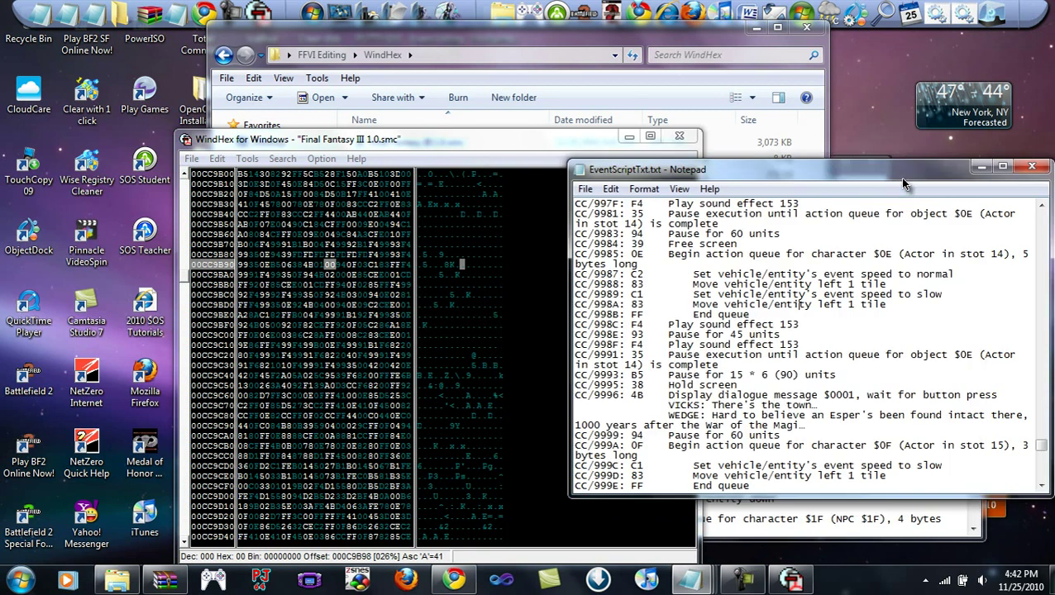
Step: Review the notes line on placing a character or NPC on the map, and minimize the notes and event script
click(743, 579)
click(748, 254)
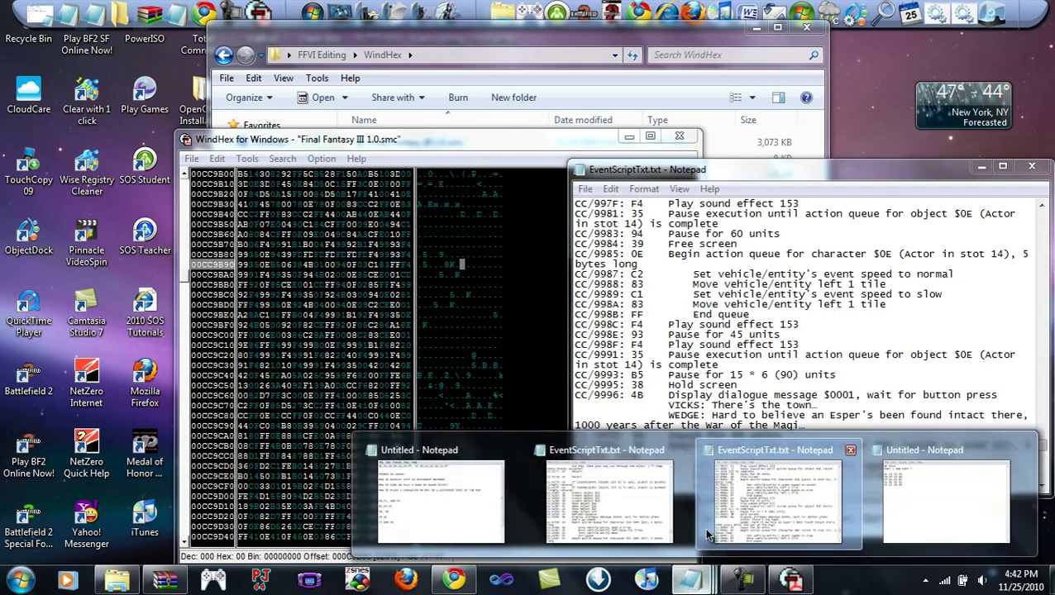
key(alt+Tab)
drag(507, 307, 647, 313)
click(502, 309)
key(shift+End)
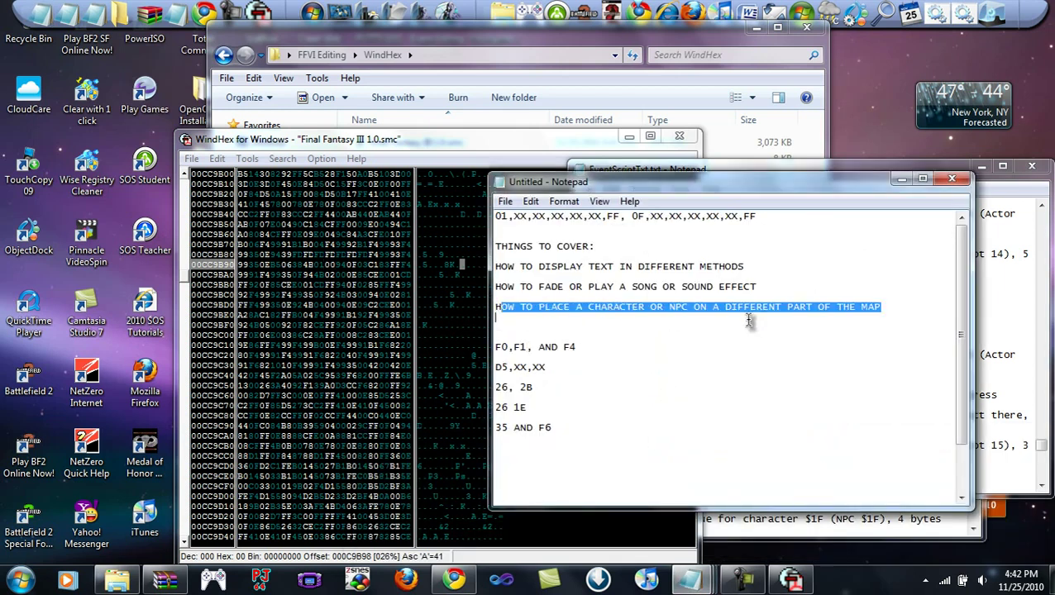
click(883, 309)
click(901, 178)
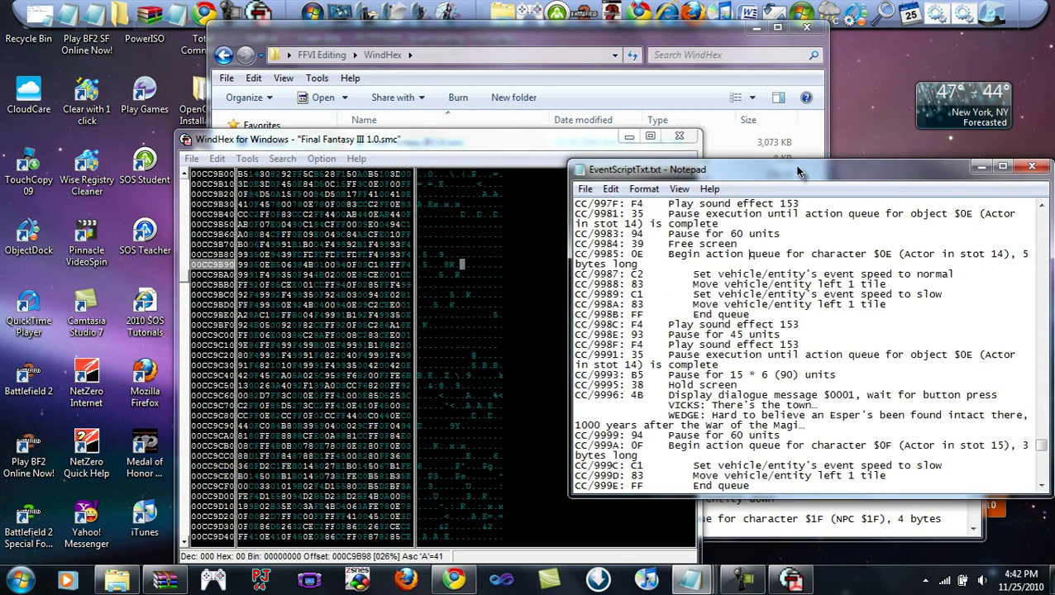
click(981, 167)
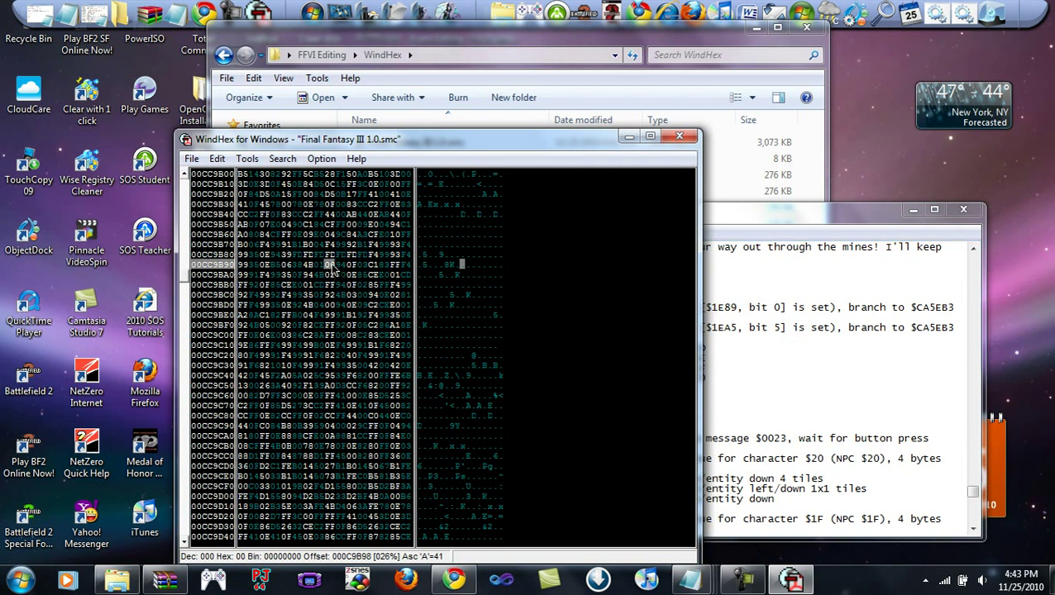
Step: Save the ROM and bring forward the event script section with dialogue message $0023
key(ctrl+s)
key(Return)
click(881, 438)
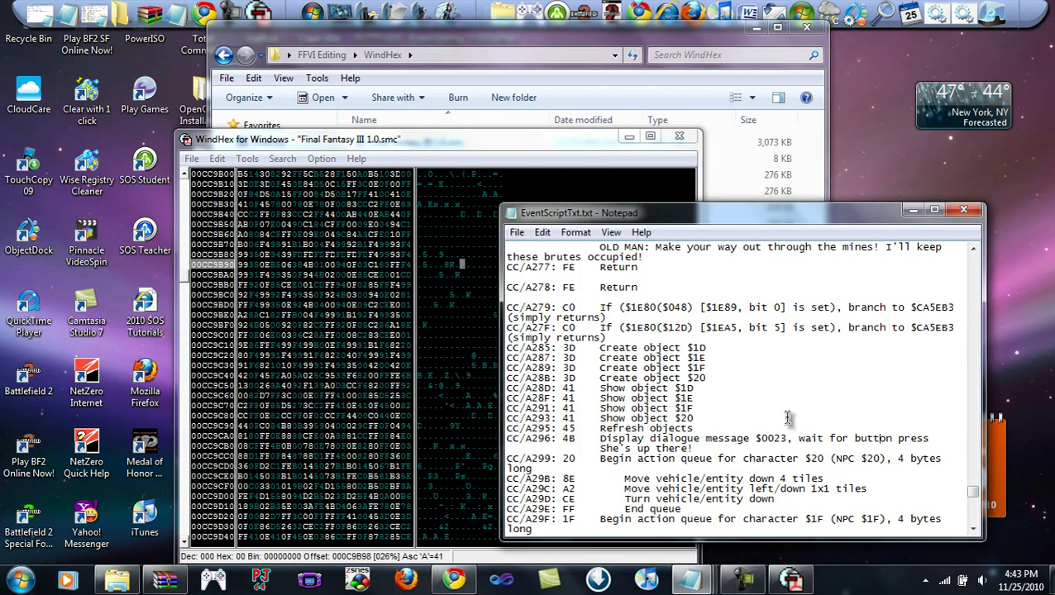
Step: Find FF6LE.exe through the system search and launch the FF6 Level Editor
click(1050, 578)
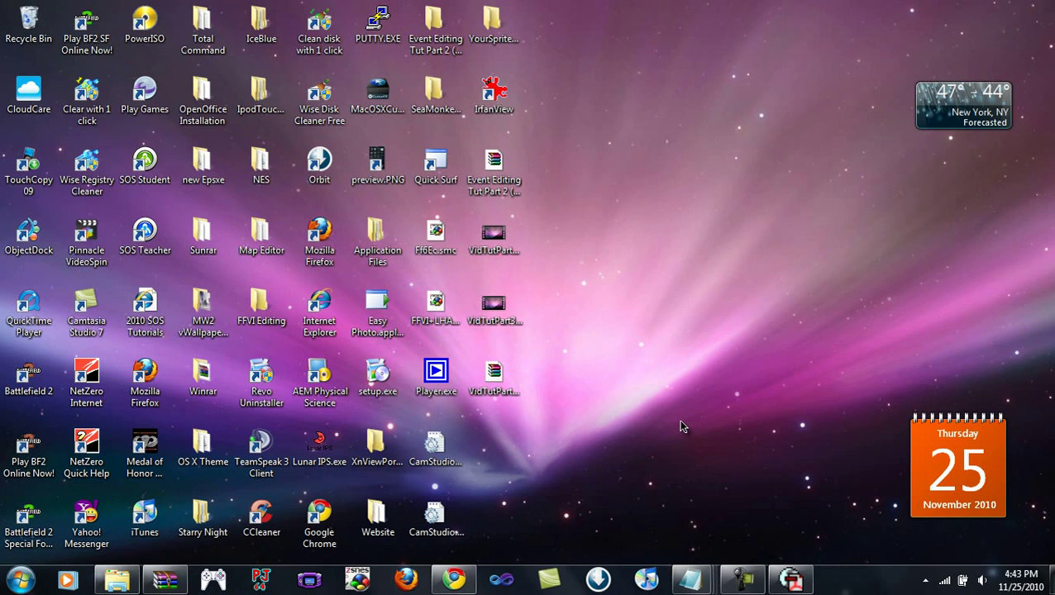
click(20, 580)
text(FF6LE)
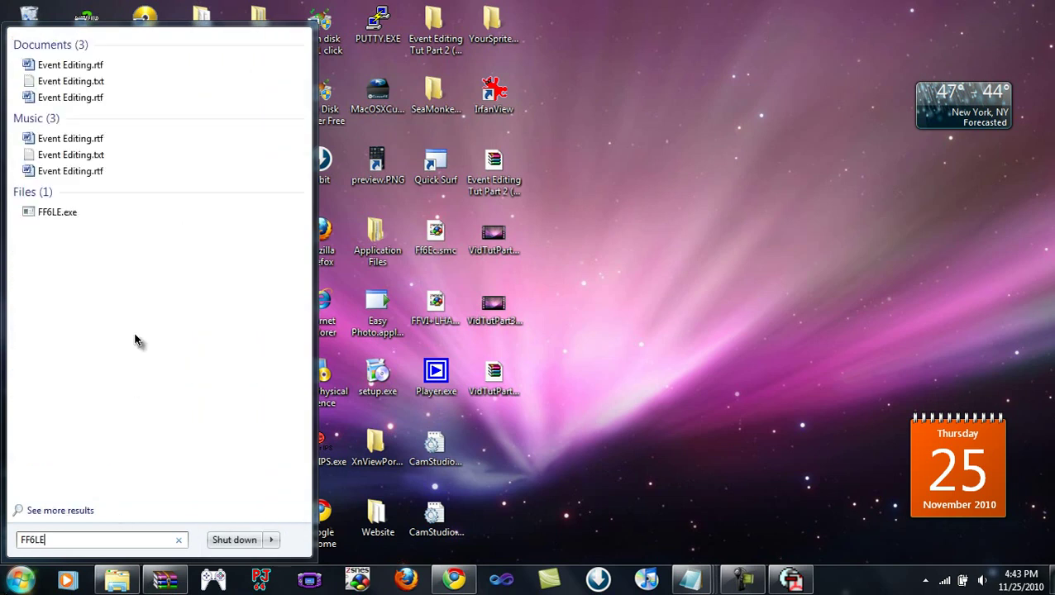
click(78, 211)
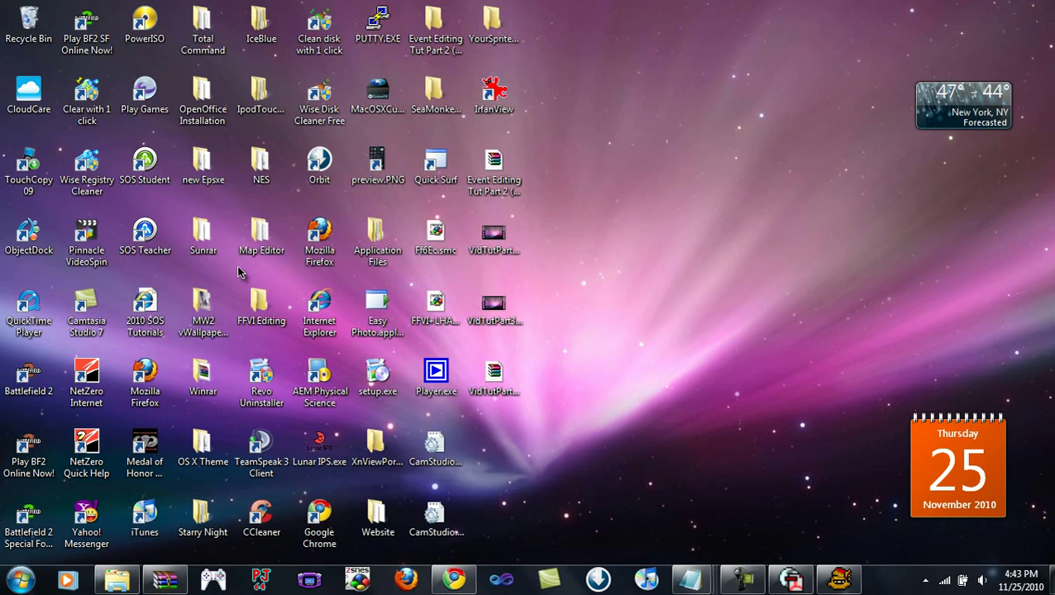
click(840, 579)
Step: Try to load Final Fantasy III 1.0.smc into the level editor and open its levels
click(74, 71)
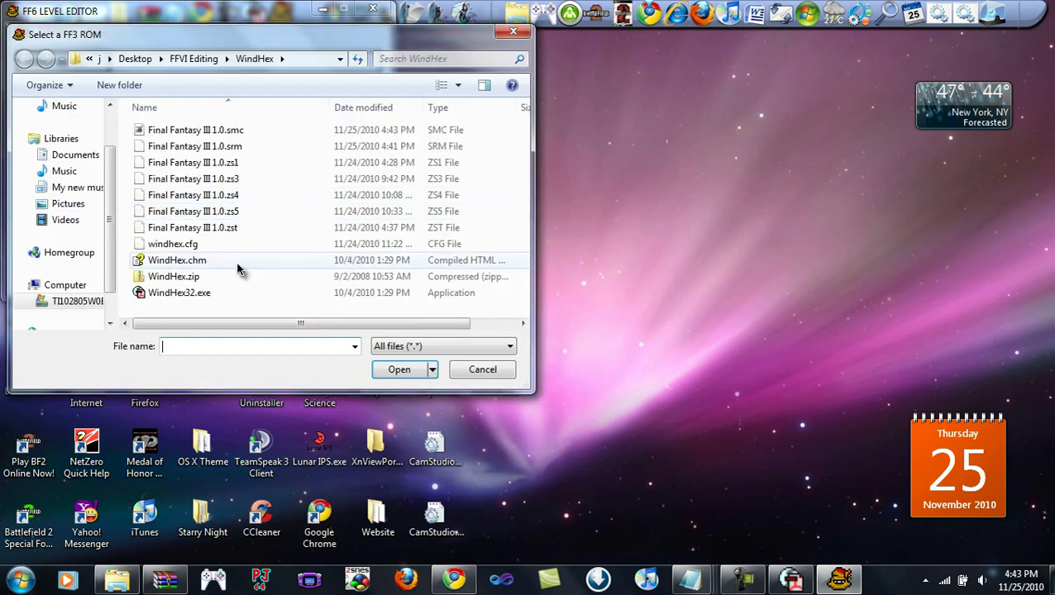
double_click(223, 131)
click(67, 153)
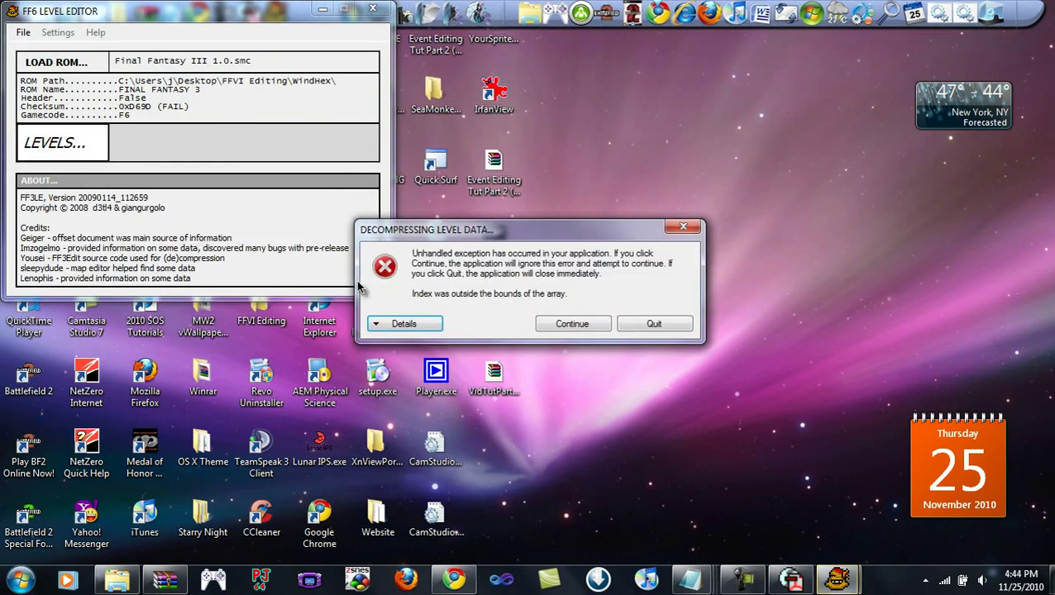
click(412, 326)
click(412, 326)
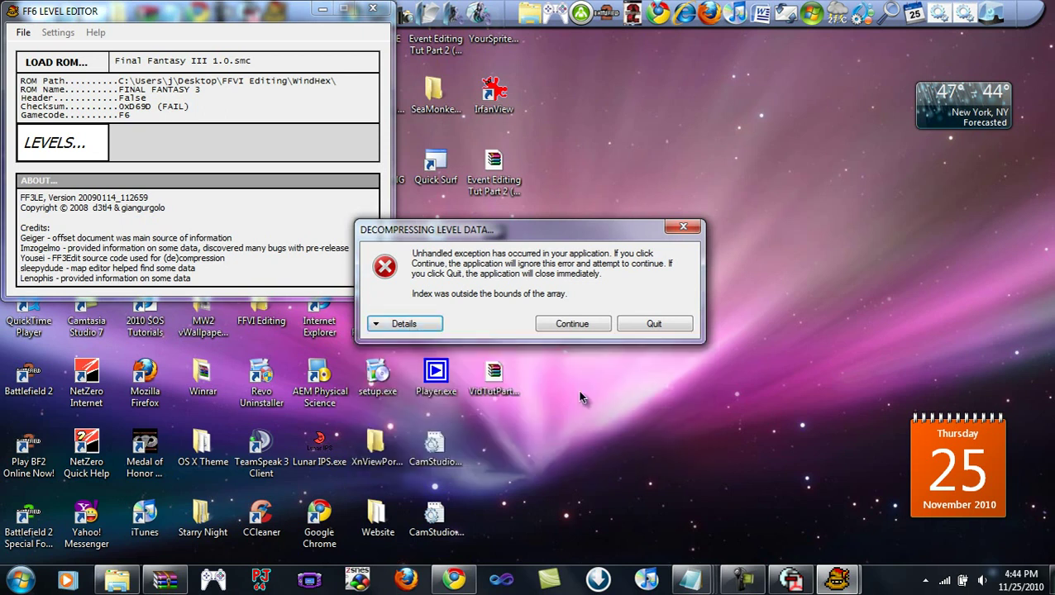
click(746, 583)
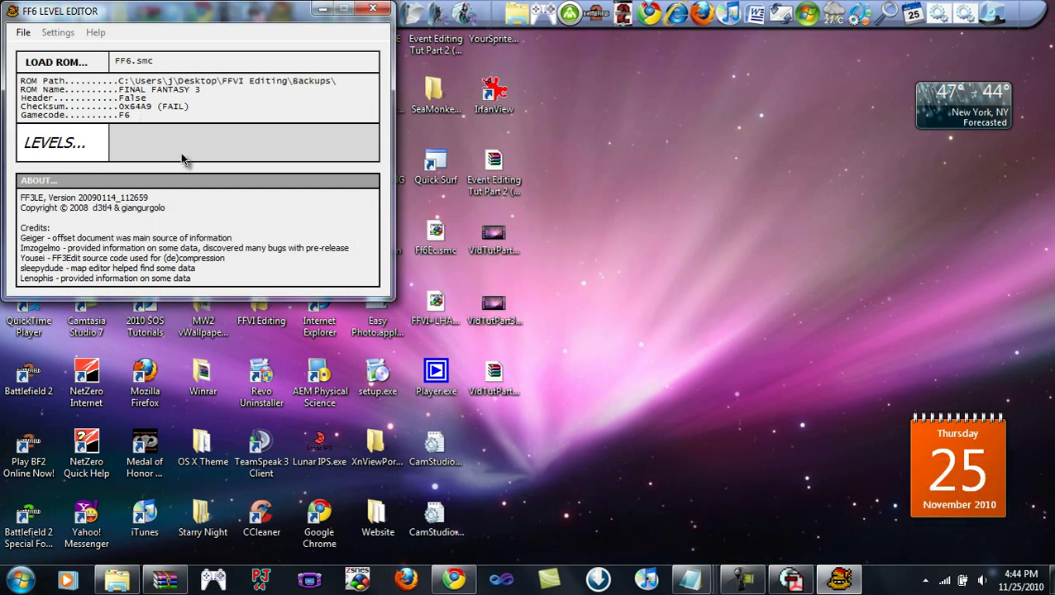
Step: Open the levels of FF6.smc and load level [013] Narshe, Outside, Beginning (WOB)
double_click(157, 117)
click(157, 118)
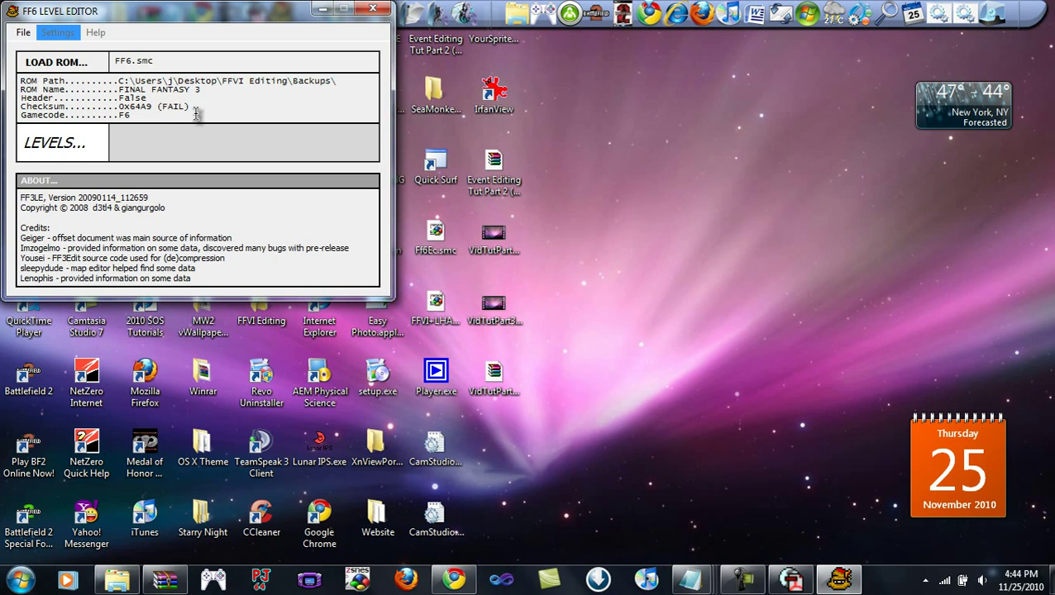
click(77, 157)
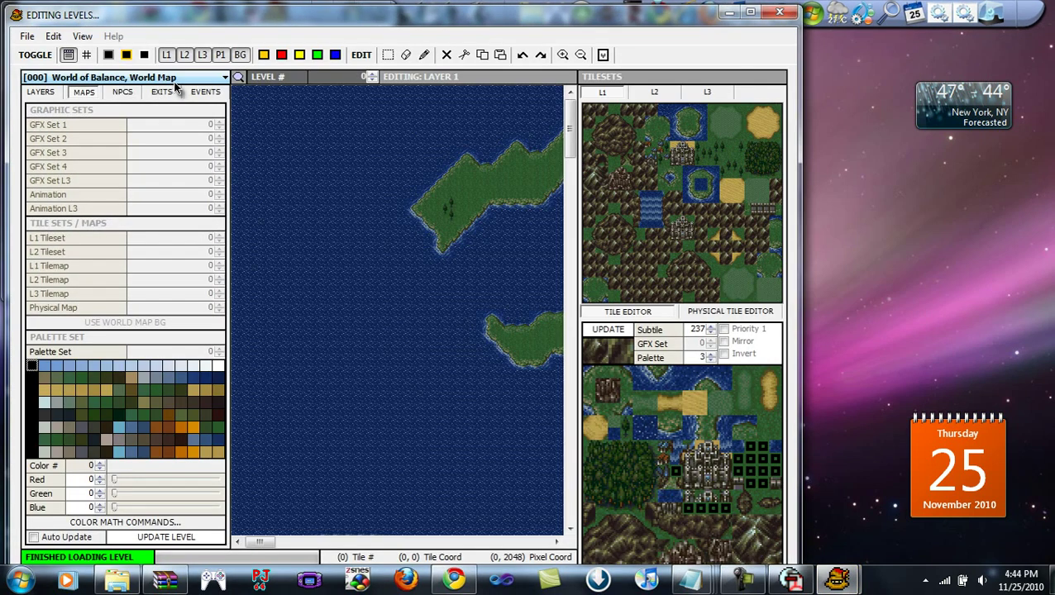
click(175, 78)
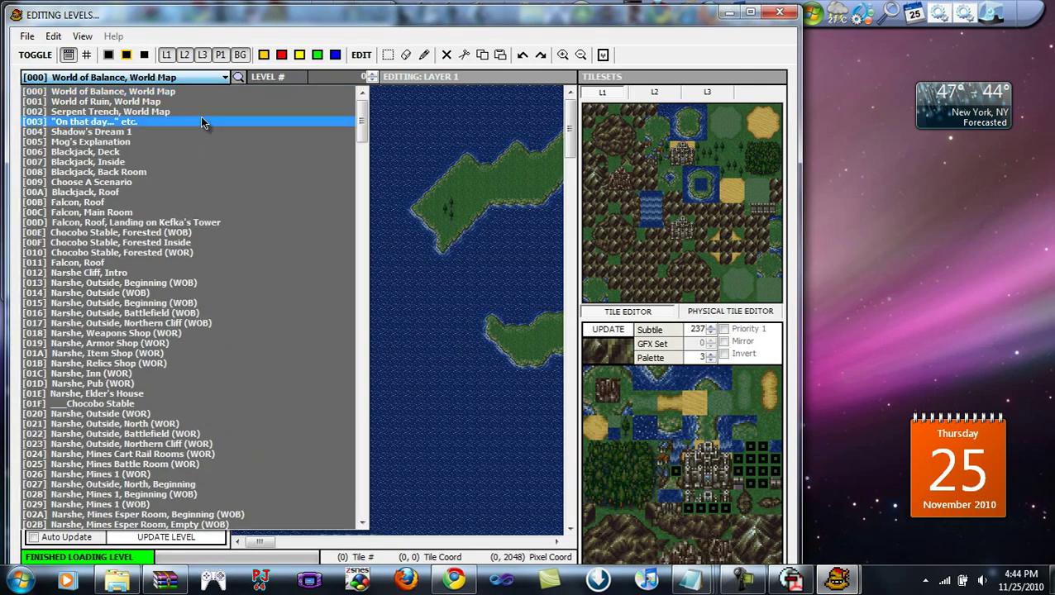
click(161, 283)
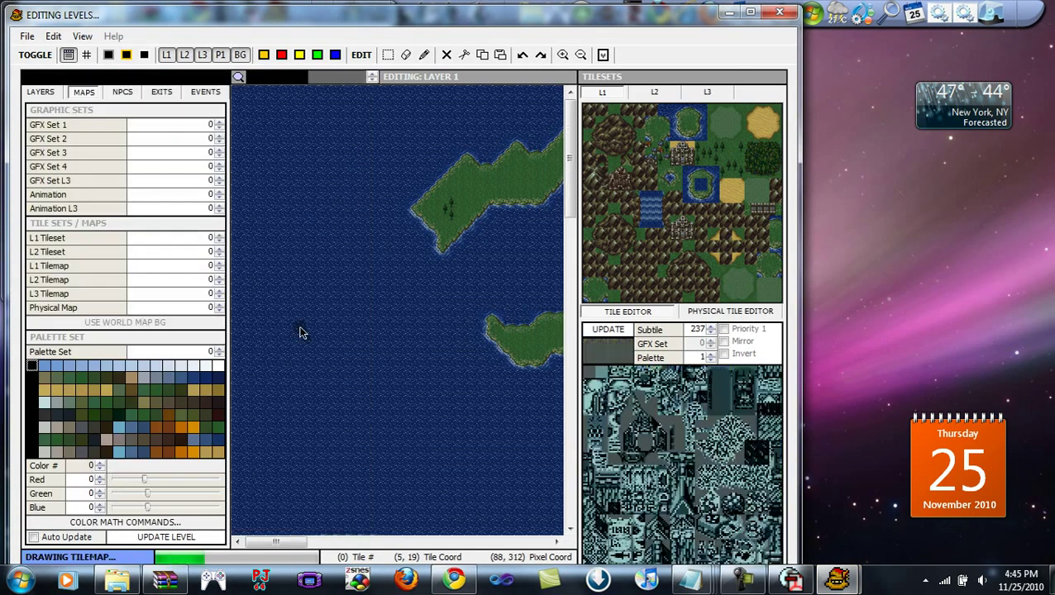
Step: Display the event tiles on the Narshe map, examine the event address of EVENT #1, and minimize the level window
drag(277, 541, 346, 542)
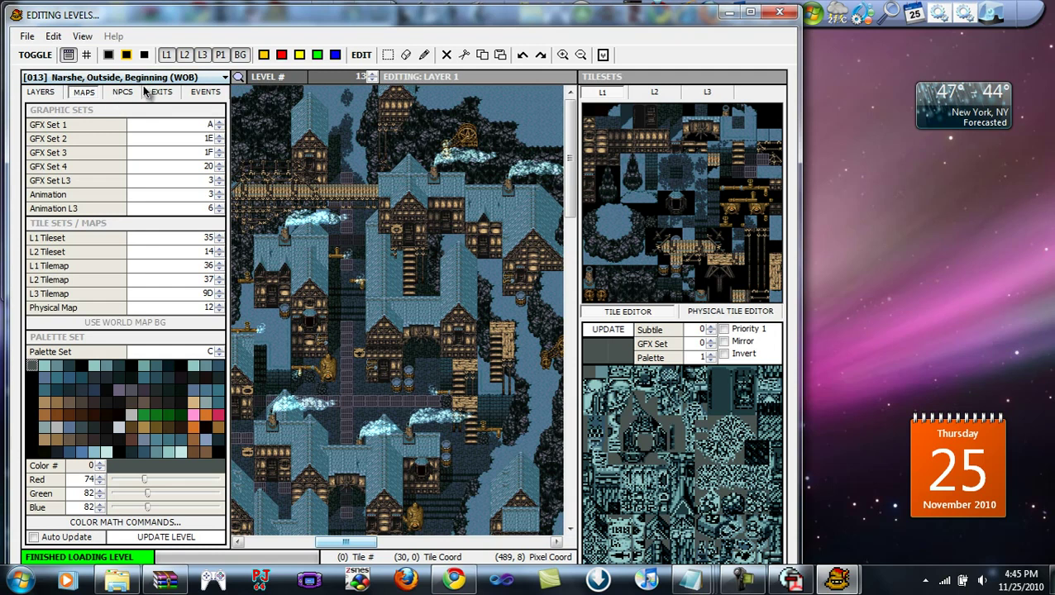
drag(570, 169, 339, 82)
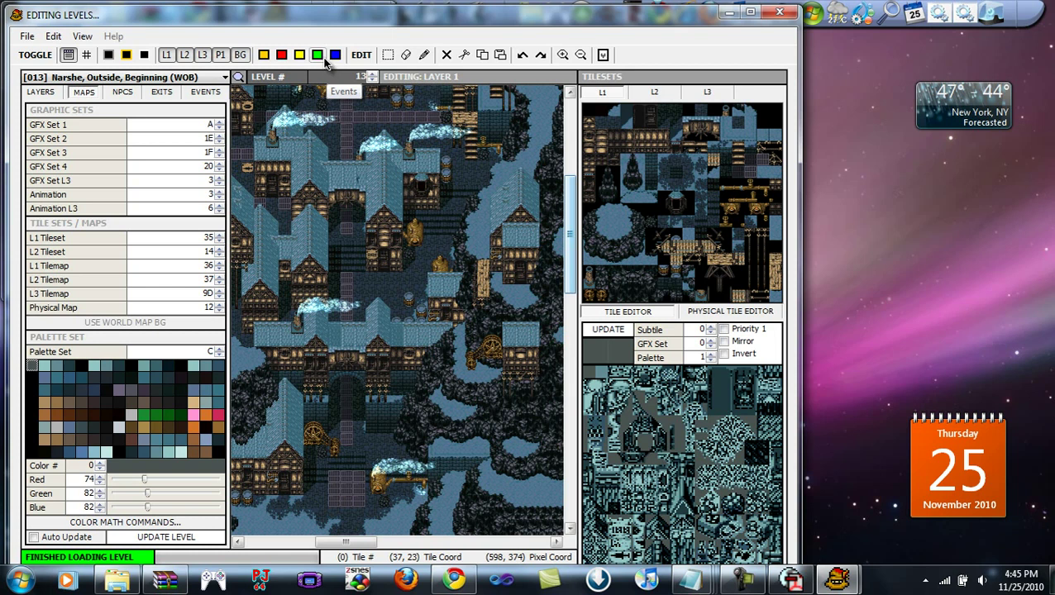
click(322, 57)
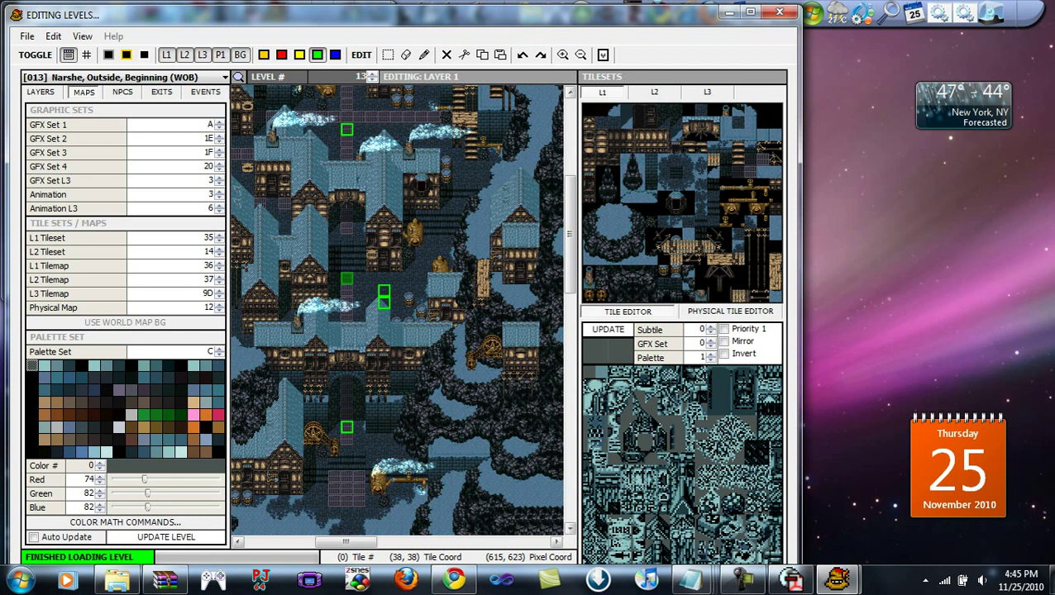
click(206, 91)
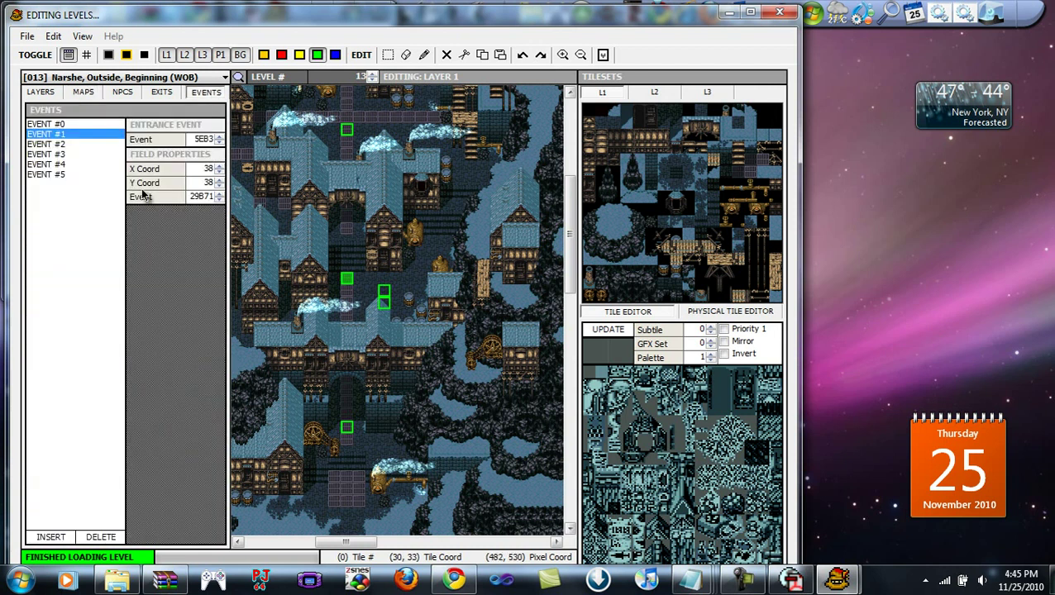
drag(189, 197, 223, 196)
click(728, 12)
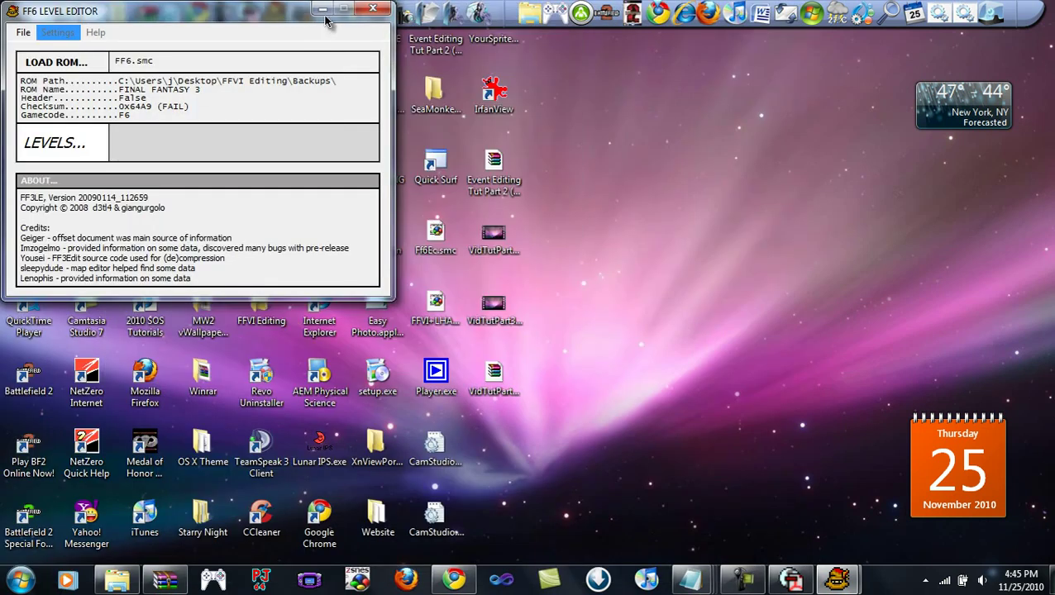
Step: Launch ZSNES, load saved state 5 and walk the character up through Narshe
click(357, 578)
key(Escape)
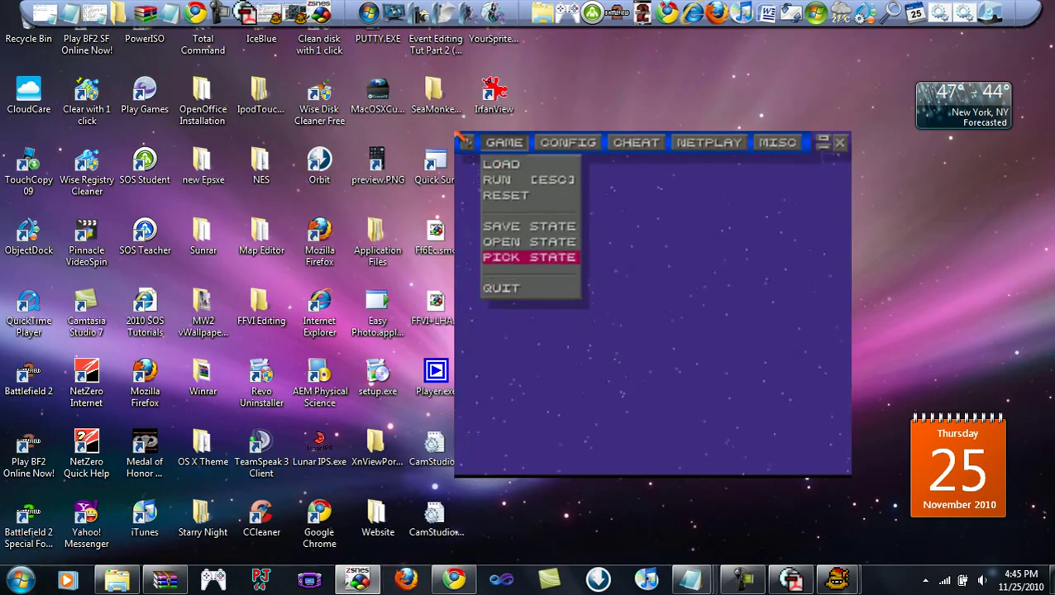
key(Return)
key(Down)
key(Return)
key(Return)
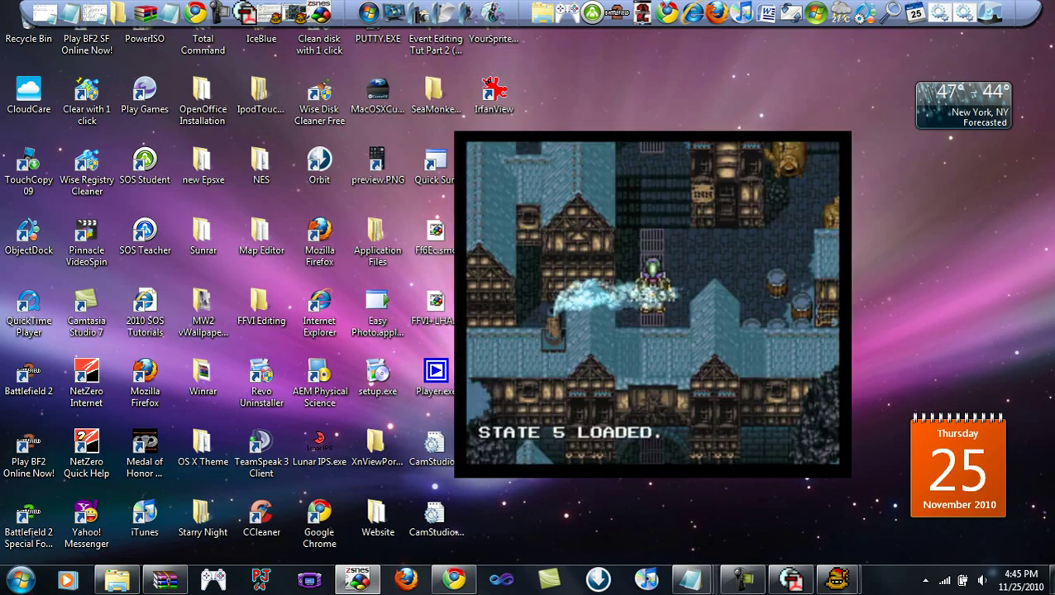
key(Up)
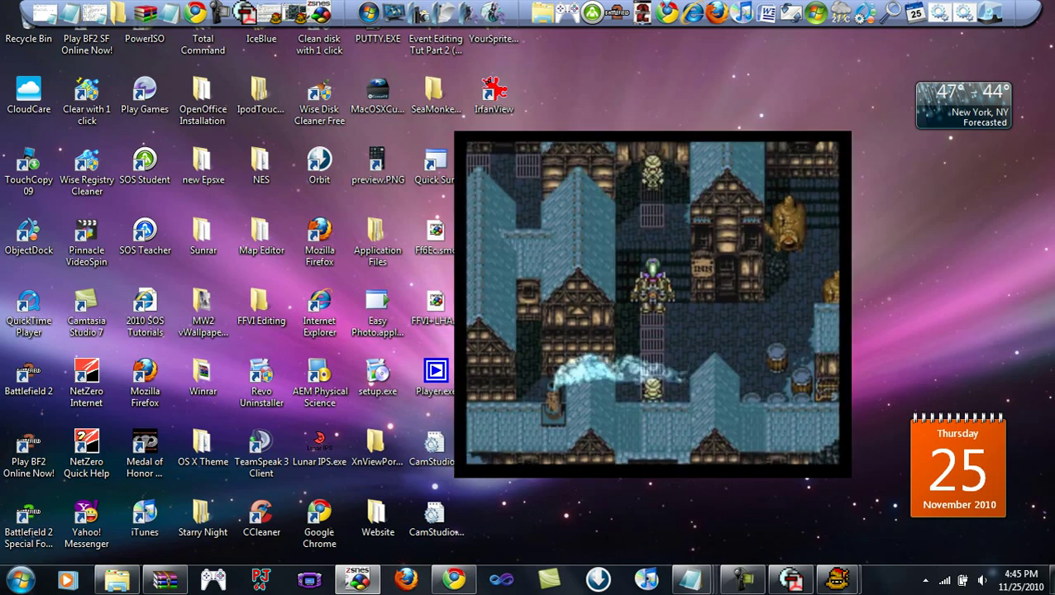
Step: Quit the emulator and return to the desktop
key(Escape)
key(Up)
key(Return)
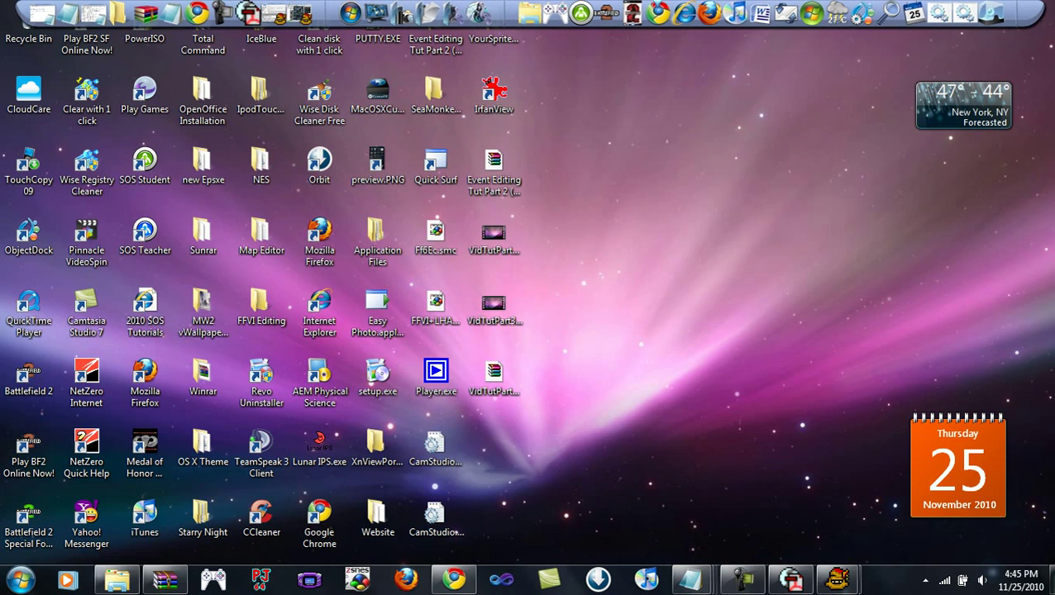
click(742, 585)
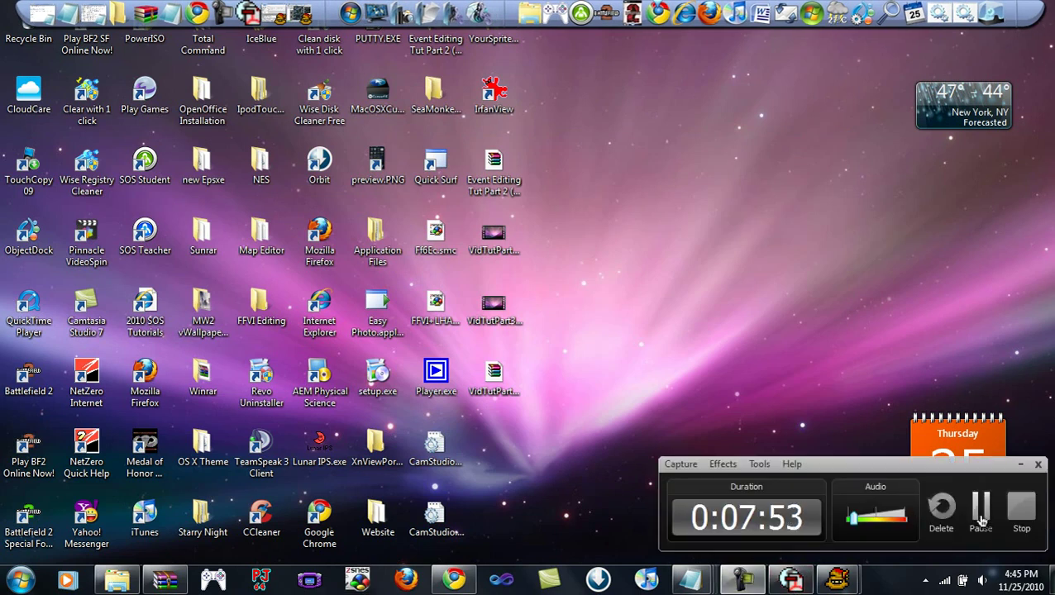
click(981, 519)
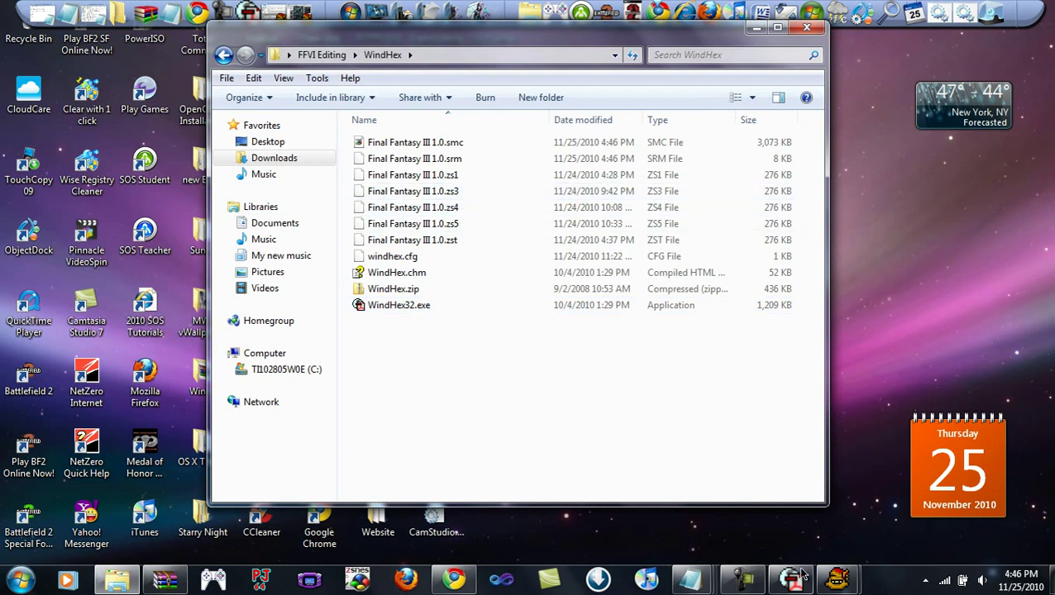
Step: Launch ZSNES, load the saved state, walk the character up to the Narshe guards and advance past their dialogue
click(794, 579)
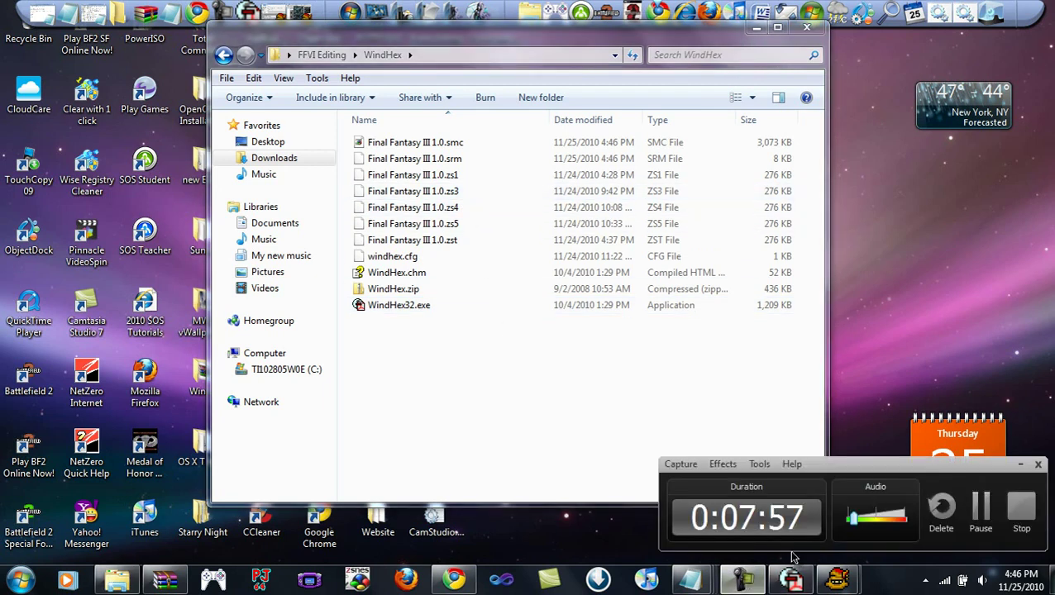
click(1020, 463)
click(359, 577)
key(Escape)
key(F3)
key(Escape)
key(Up)
key(Return)
key(Return)
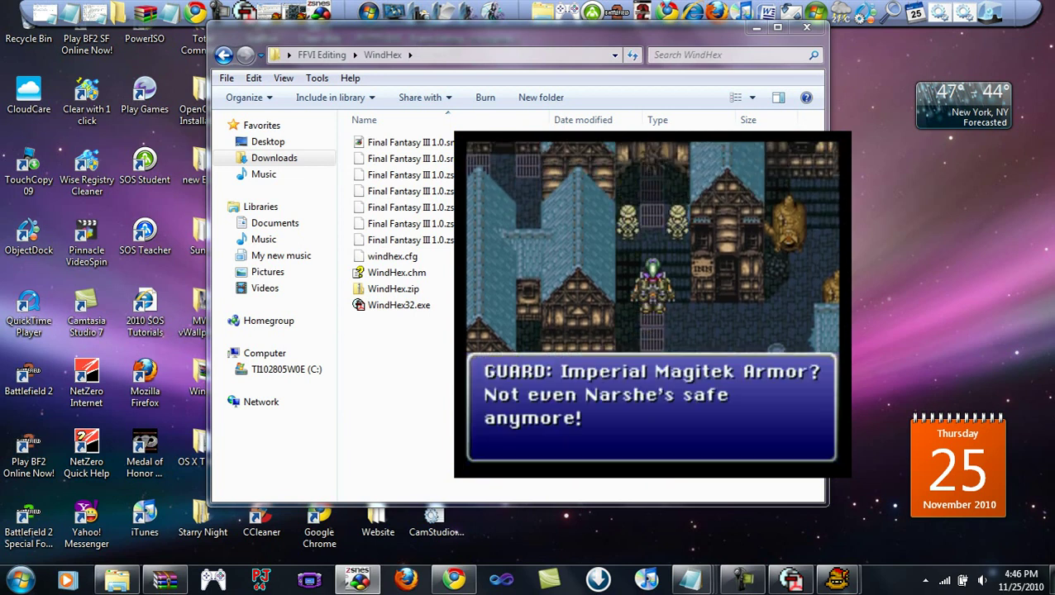
key(x)
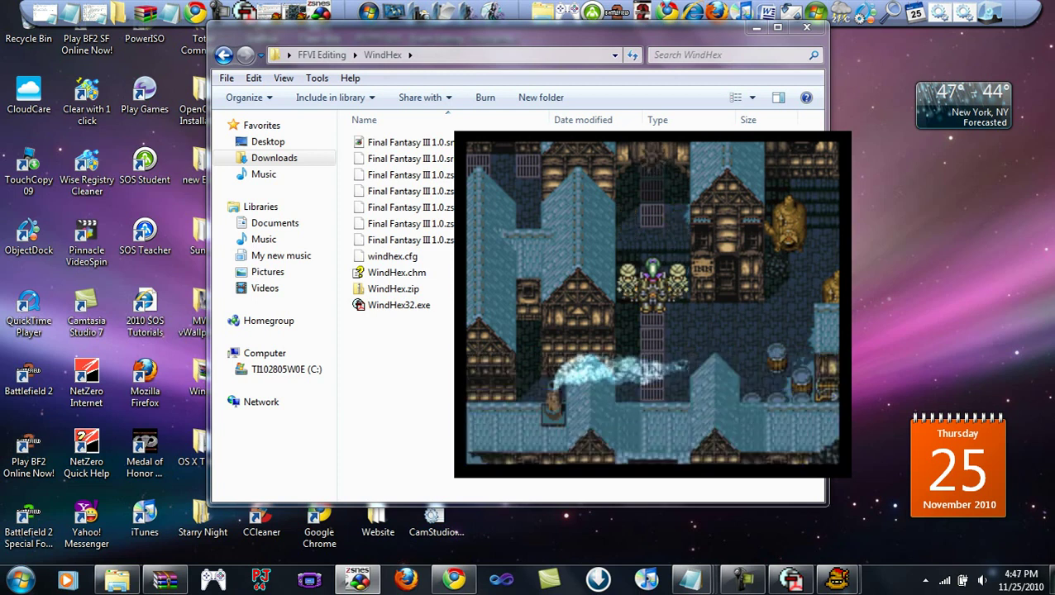
Step: Quit the emulator and return to the WindHex folder
key(Escape)
key(Up)
key(Return)
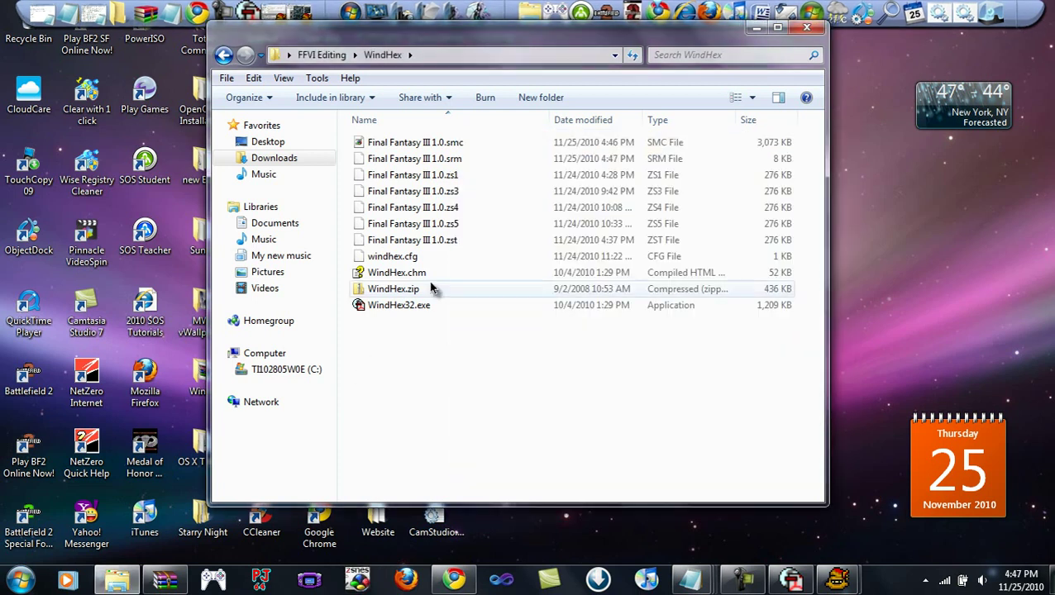
click(422, 305)
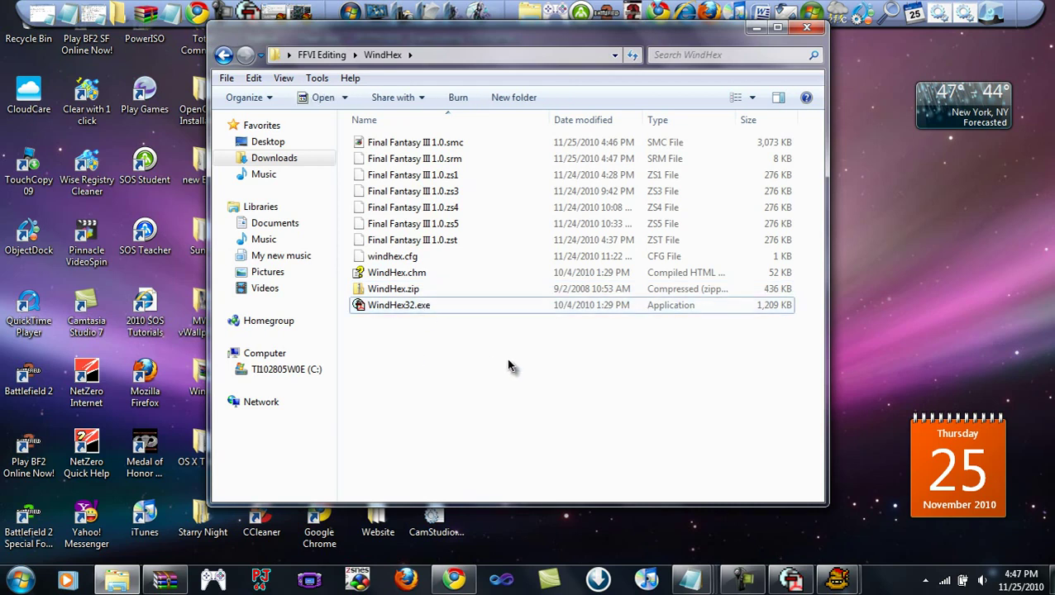
Step: Bring up the EventScriptTxt.txt window with the opening scene and search it for "Imperial Magitek Armor?"
mouse_move(738, 587)
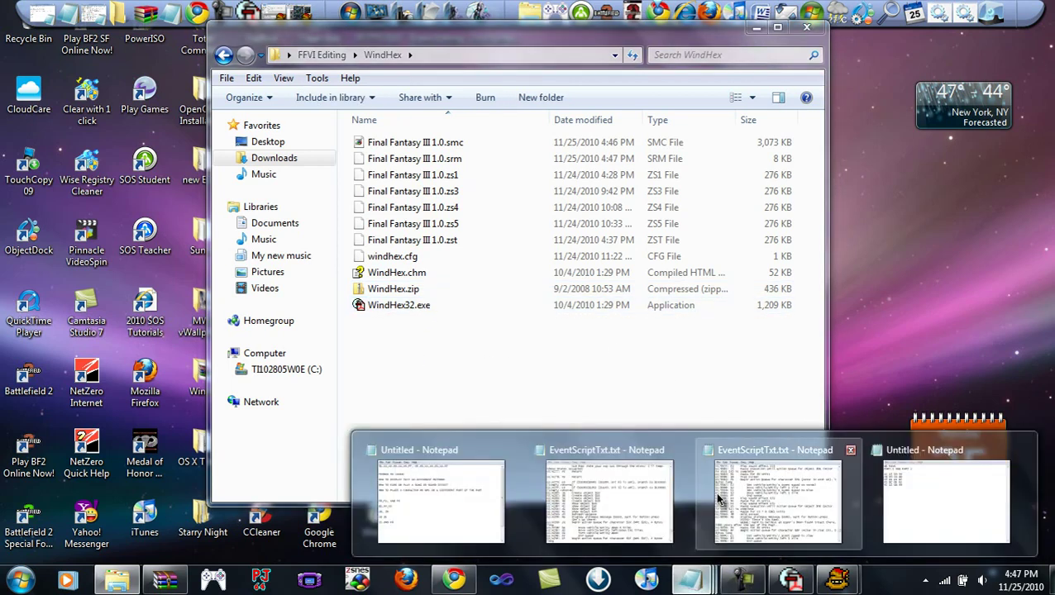
click(777, 506)
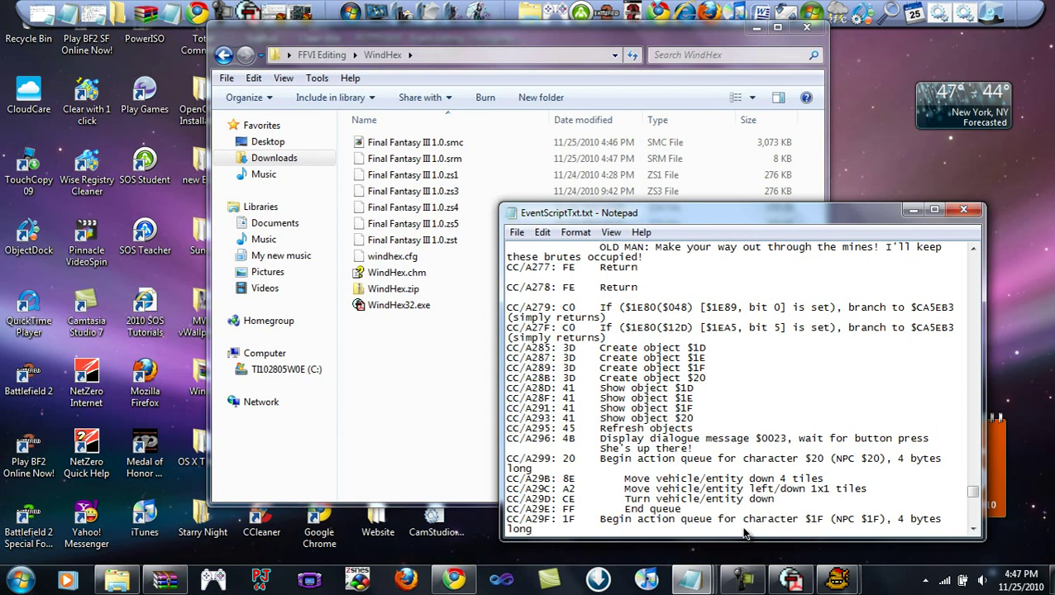
mouse_move(690, 579)
click(744, 496)
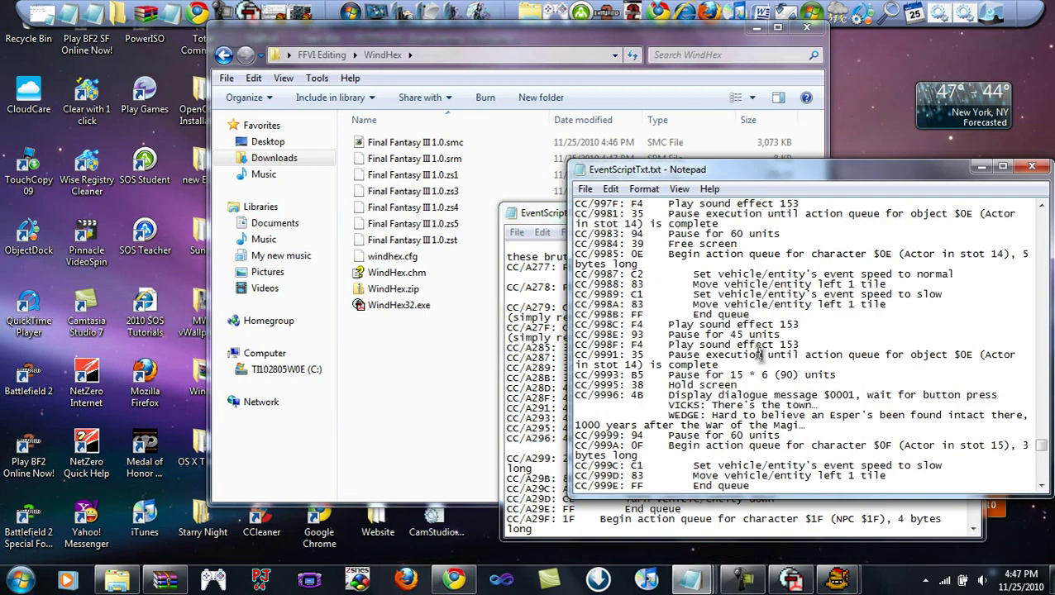
key(ctrl+f)
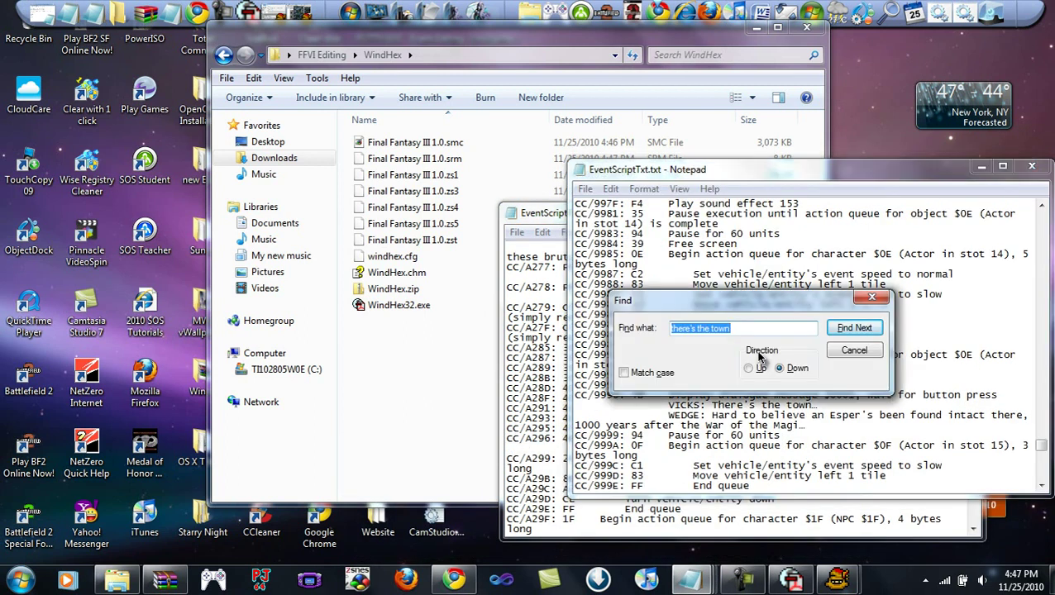
key(BackSpace)
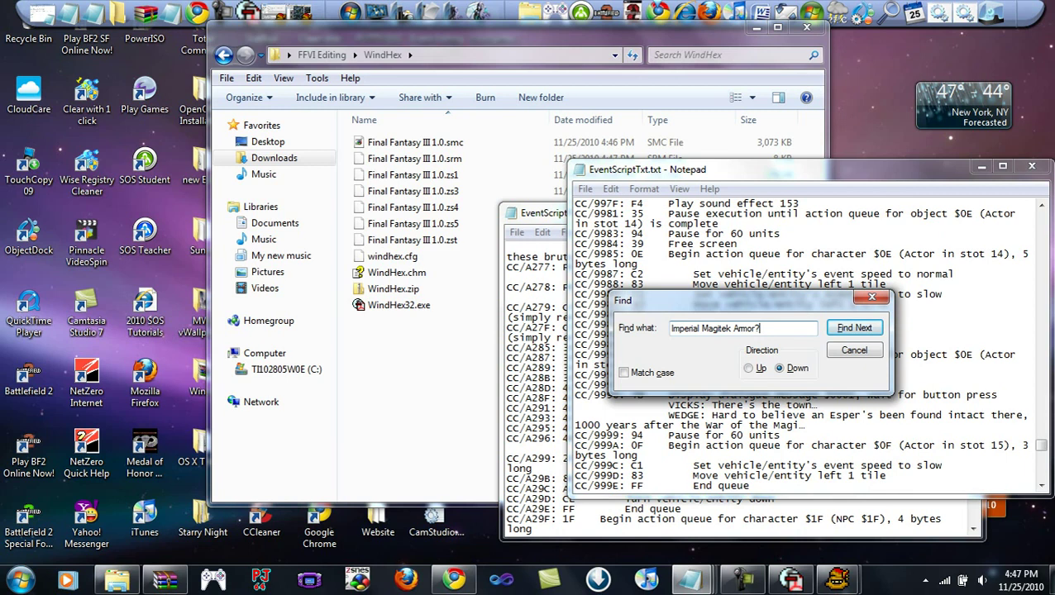
key(Return)
key(Escape)
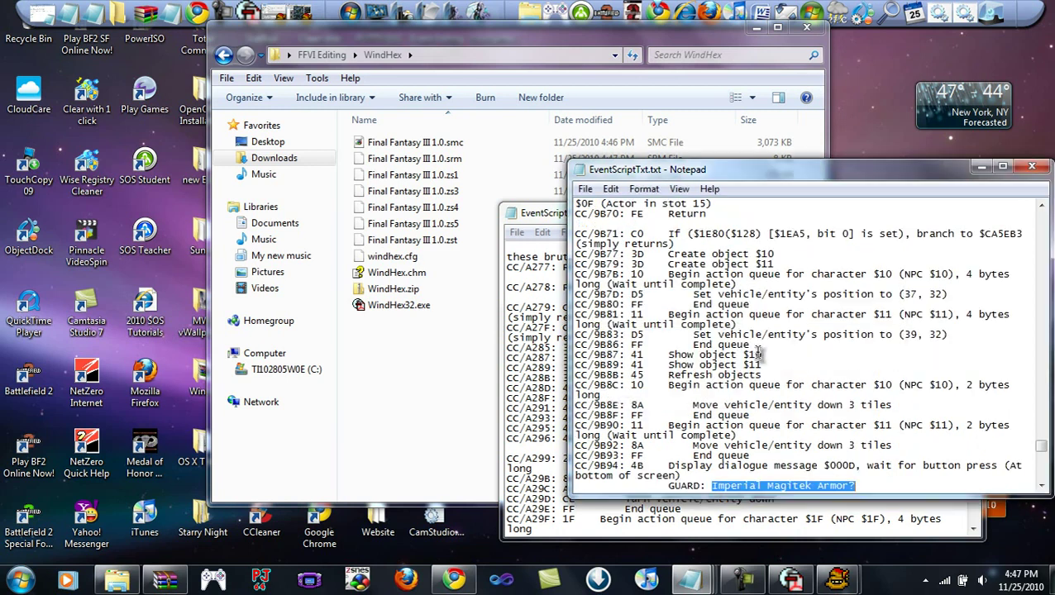
Step: Examine the script around the guard's dialogue and highlight the event's opening branch command at CC/9B71
scroll(830, 484, down, 3)
click(843, 408)
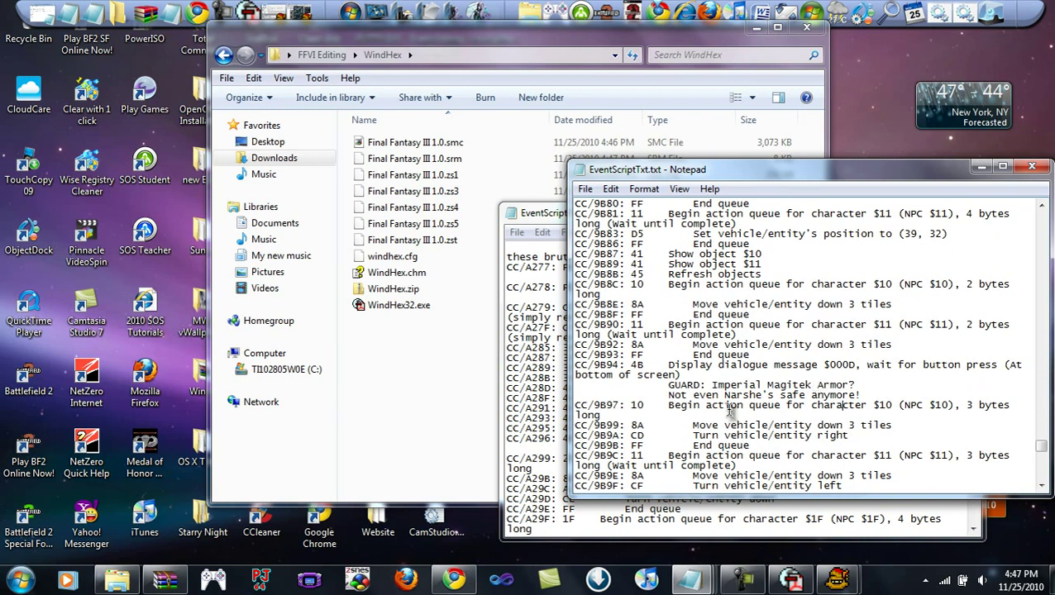
scroll(819, 385, up, 1)
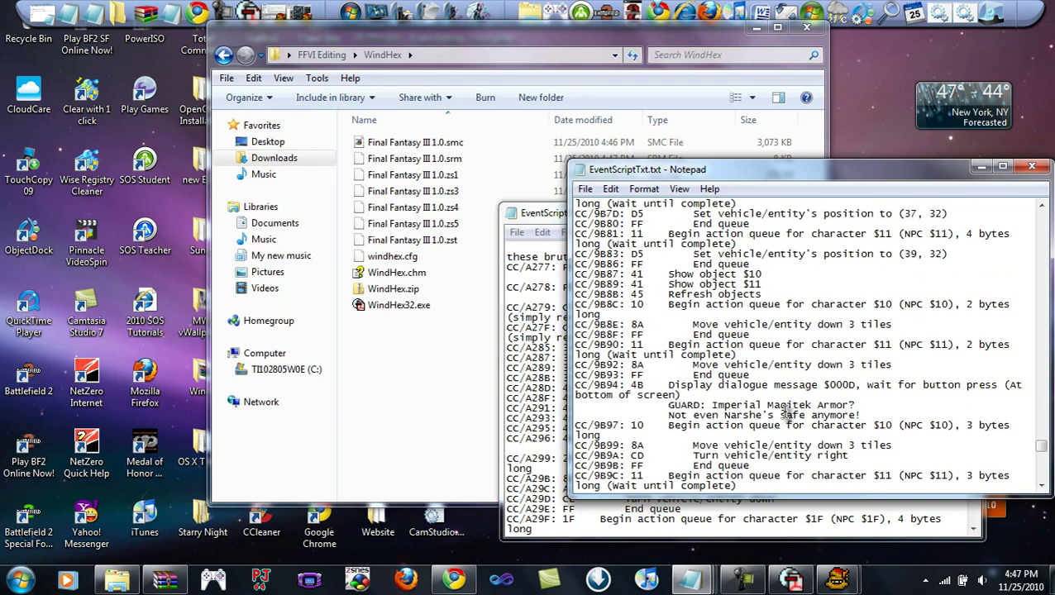
scroll(785, 413, up, 3)
scroll(775, 423, up, 2)
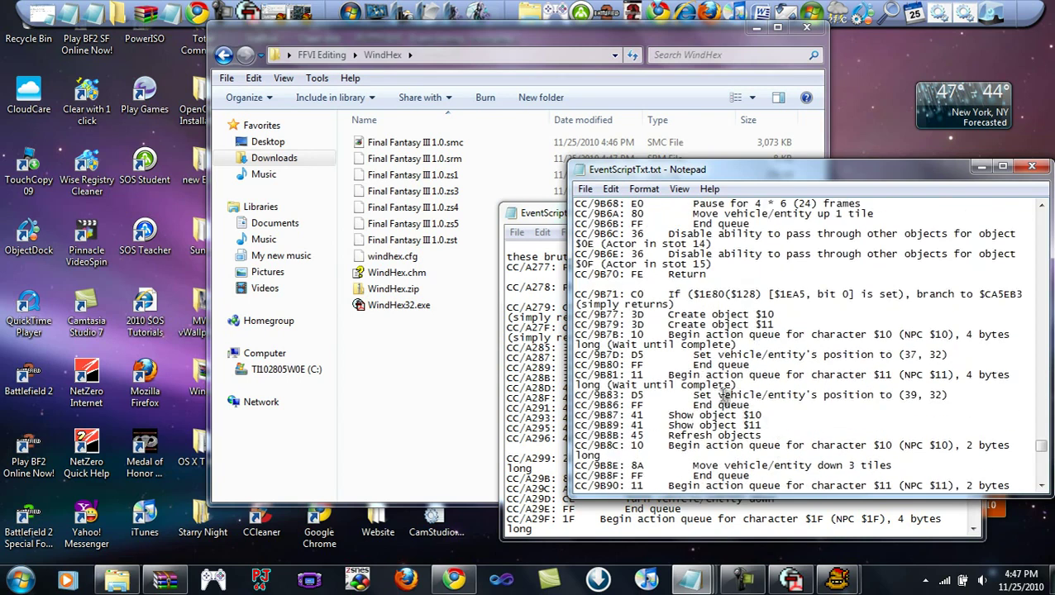
drag(576, 296, 1025, 294)
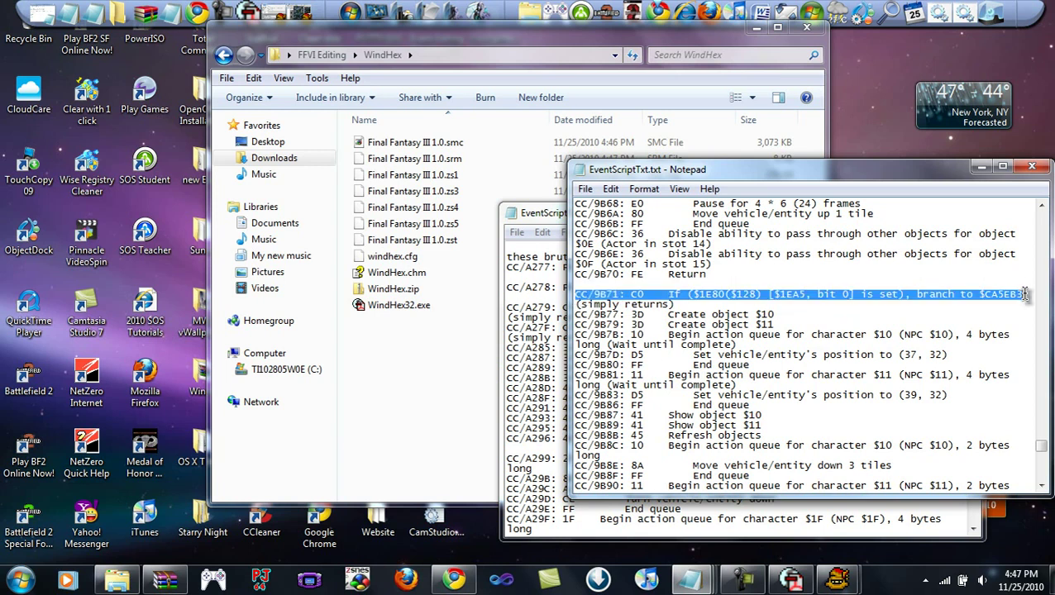
click(821, 296)
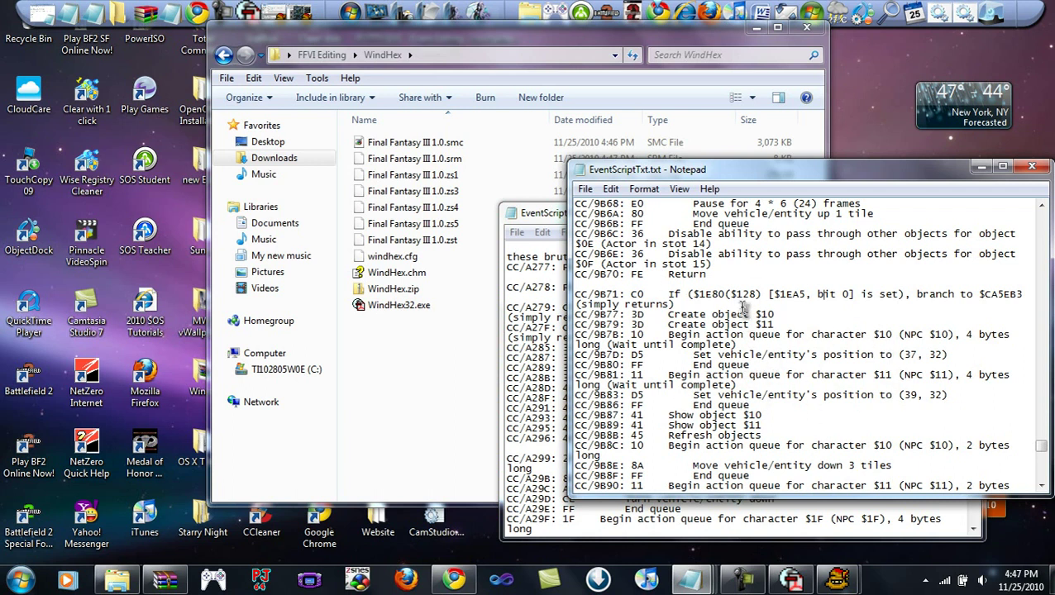
click(799, 319)
Step: Read through the guard event's commands down to its Return at CC/9BB2, and go back to the event's start
scroll(989, 351, down, 10)
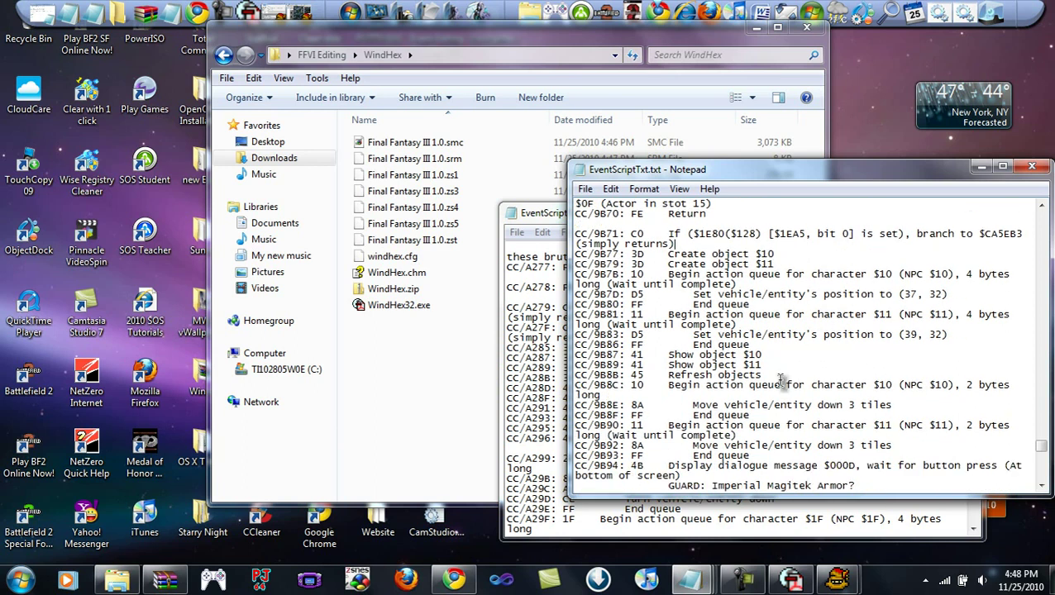
scroll(790, 389, down, 4)
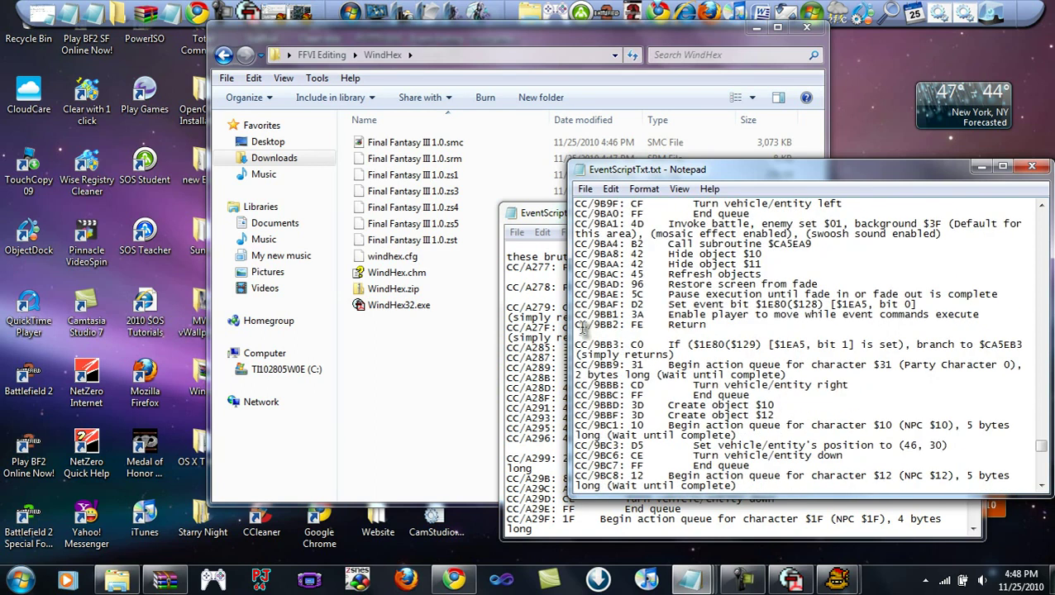
click(651, 319)
scroll(758, 328, up, 3)
scroll(758, 328, up, 8)
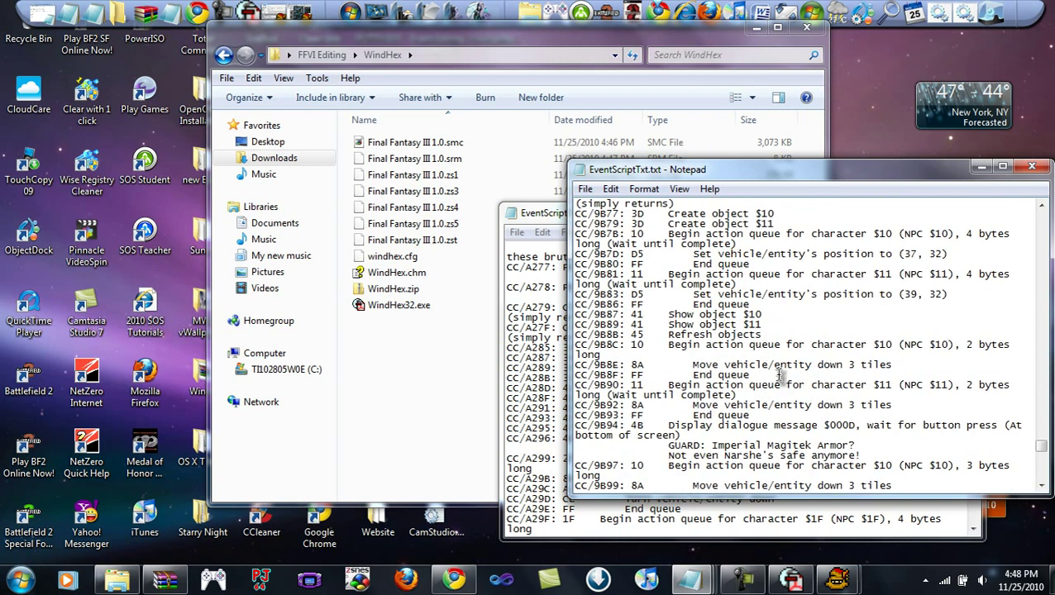
scroll(786, 404, up, 3)
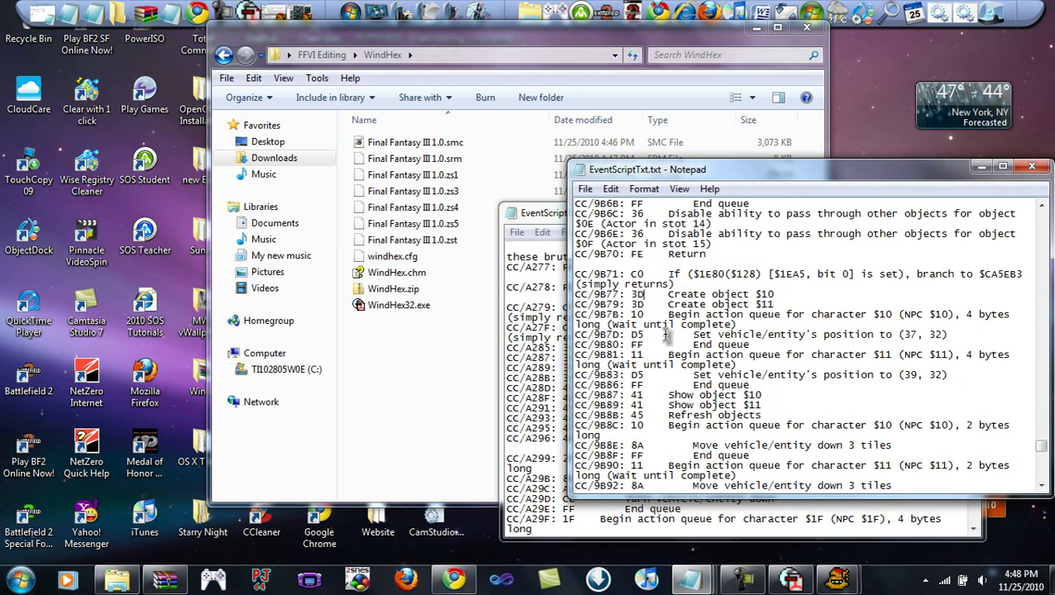
Step: Examine the action queue command for NPC $10 at CC/9B7B and the Show object commands at CC/9B87 and CC/9B89
click(744, 581)
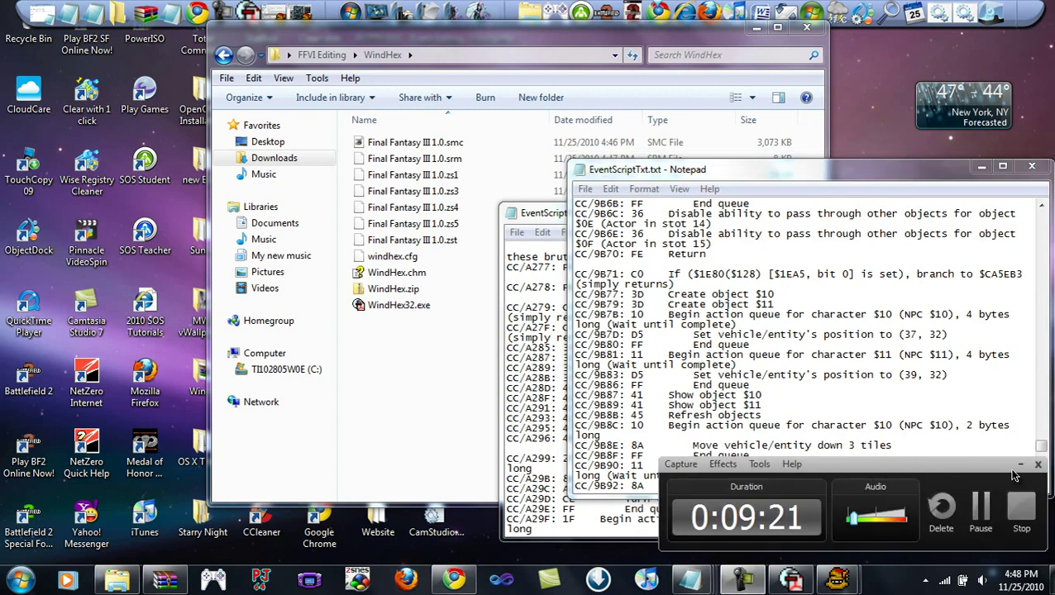
click(676, 284)
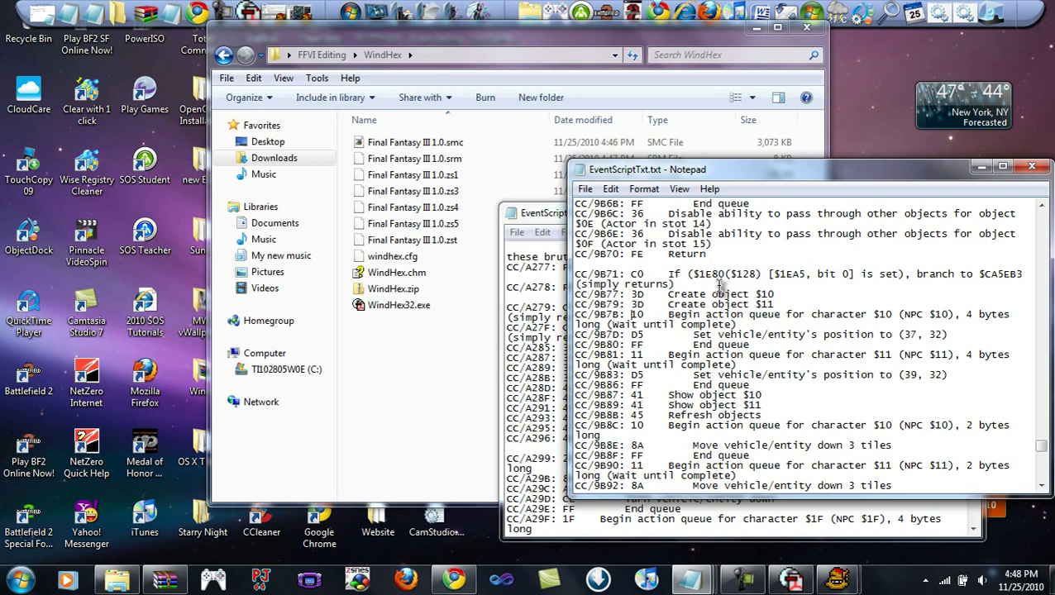
click(637, 316)
click(672, 317)
double_click(640, 395)
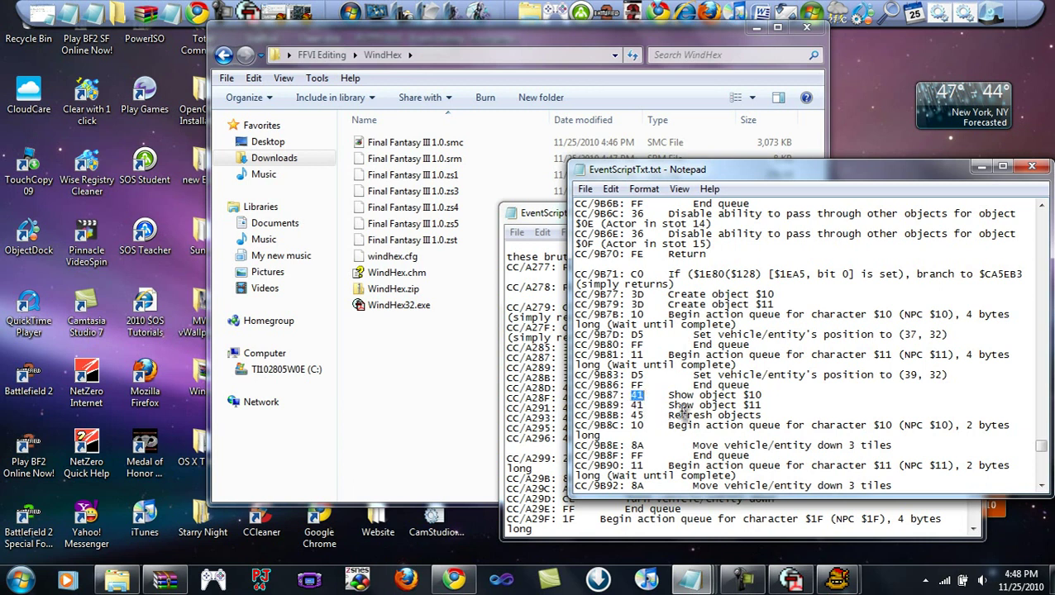
click(643, 403)
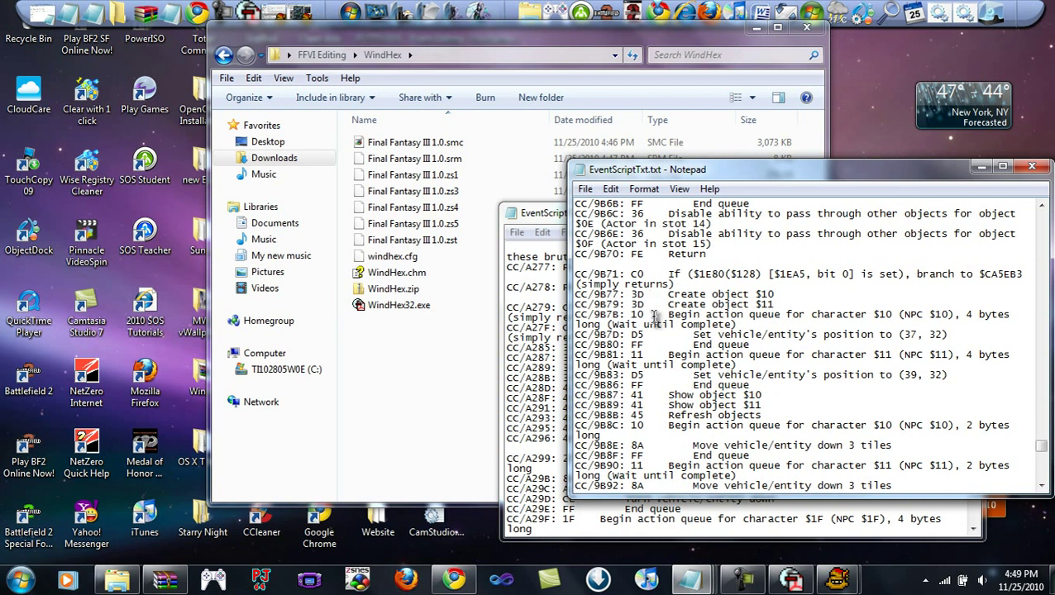
Step: Compare the command bytes for creating object $10, starting its action queue and showing it at CC/9B77, CC/9B7B and CC/9B87
double_click(638, 295)
click(644, 295)
click(647, 295)
double_click(643, 314)
click(648, 314)
click(649, 396)
scroll(720, 353, down, 1)
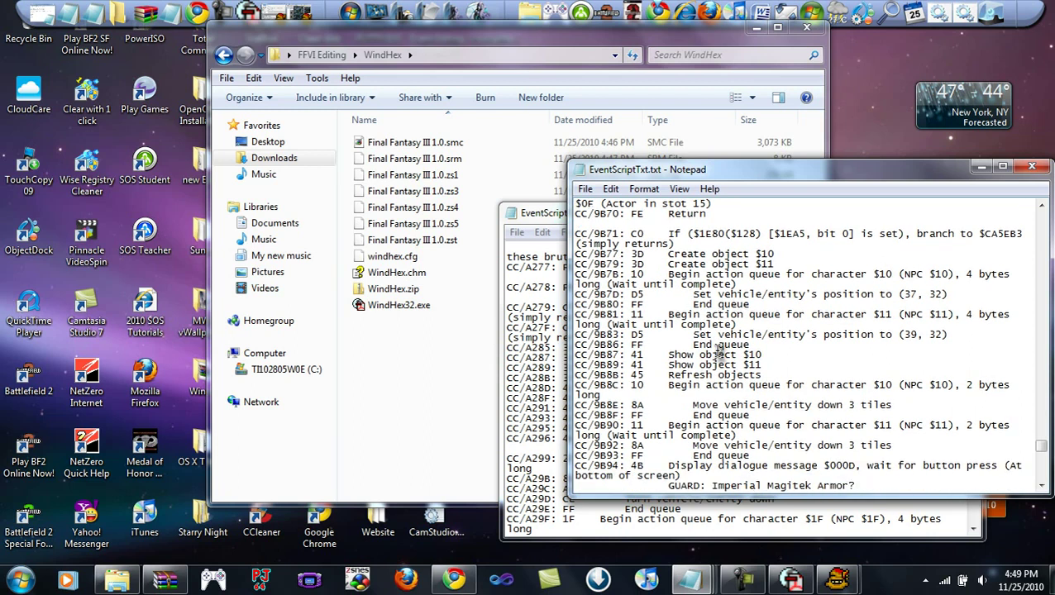
click(742, 579)
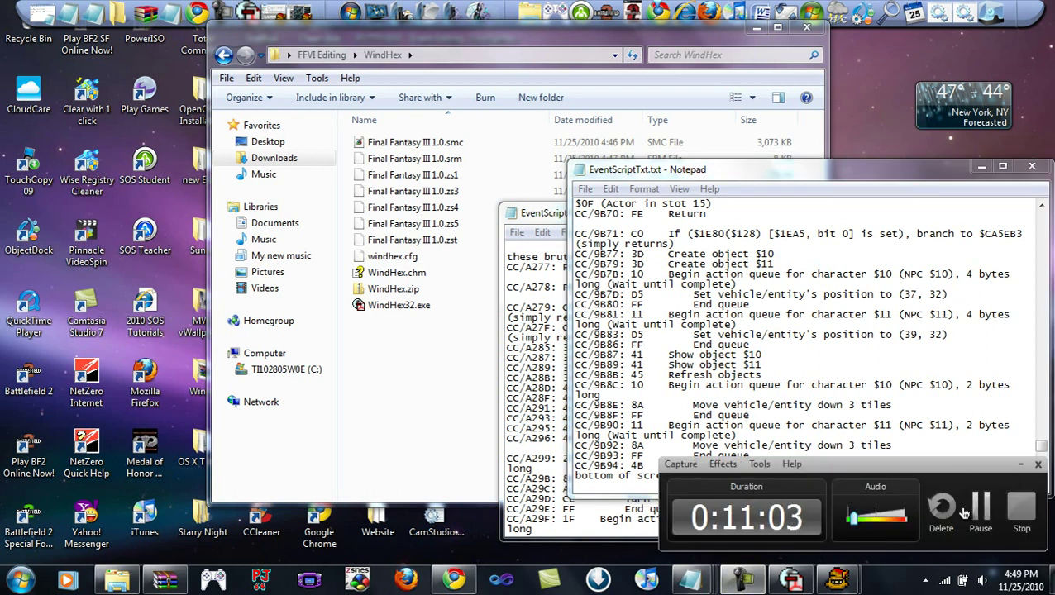